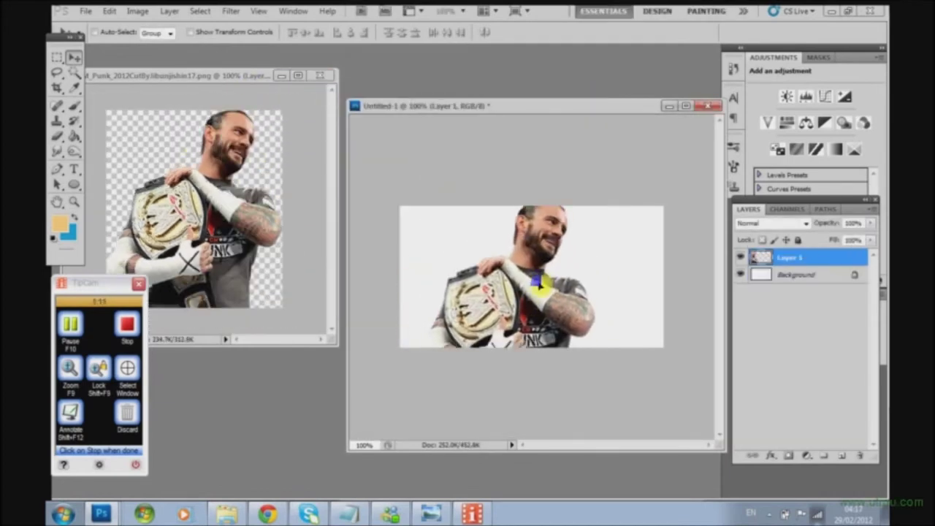
Position the wrestler cutout on the banner, then open texture_4.png from Pictures
left_click_drag(538, 283, 506, 257)
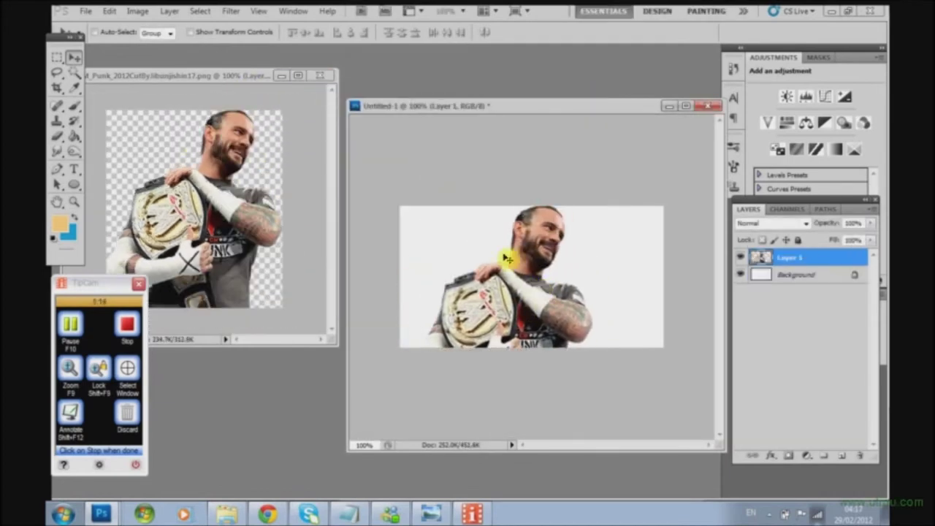
key("ctrl+o")
scroll(840, 178, "down", 3)
scroll(841, 177, "down", 3)
left_click(734, 98)
double_click(729, 112)
Add texture_4 as a layer beneath the wrestler, blended in Luminosity mode
left_click_drag(359, 153, 569, 214)
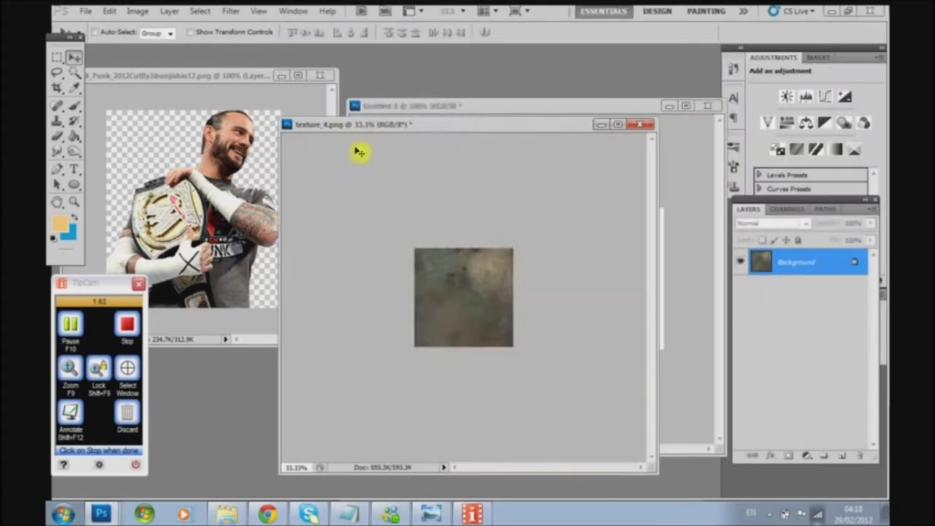
left_click_drag(789, 258, 789, 278)
left_click(772, 223)
left_click(767, 335)
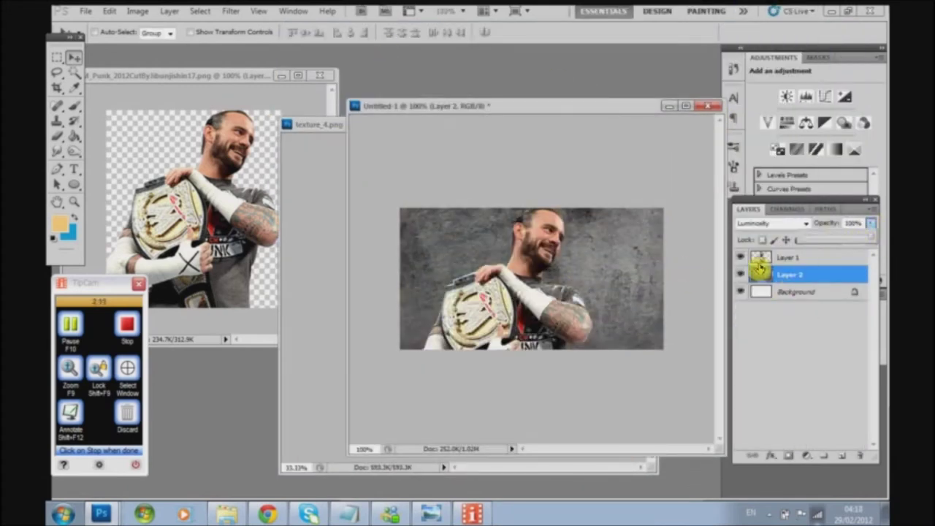
On a new layer, fill a wide rectangle across the banner with white
left_click(57, 57)
key("Return")
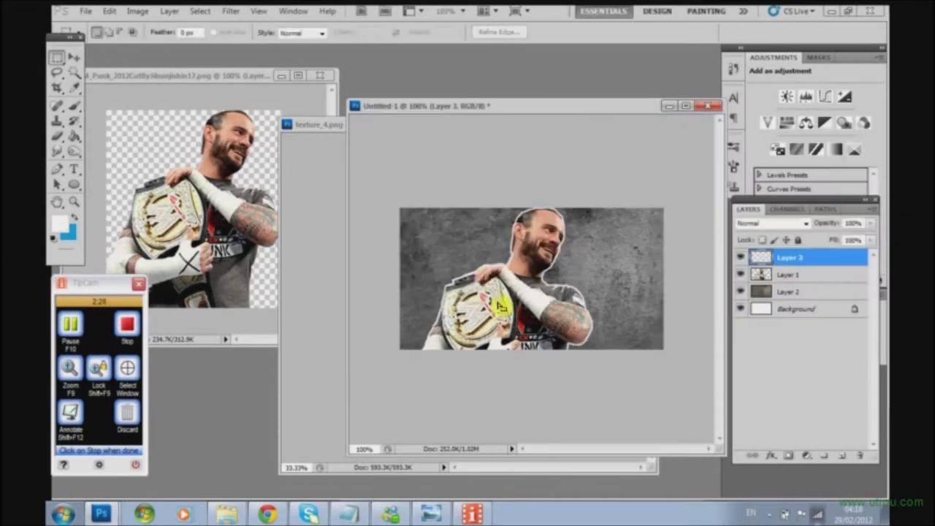
left_click_drag(423, 257, 659, 320)
key("shift+F5")
key("Return")
Rotate the white rectangle into a diagonal band
key("ctrl+t")
left_click_drag(657, 244, 652, 178)
key("Escape")
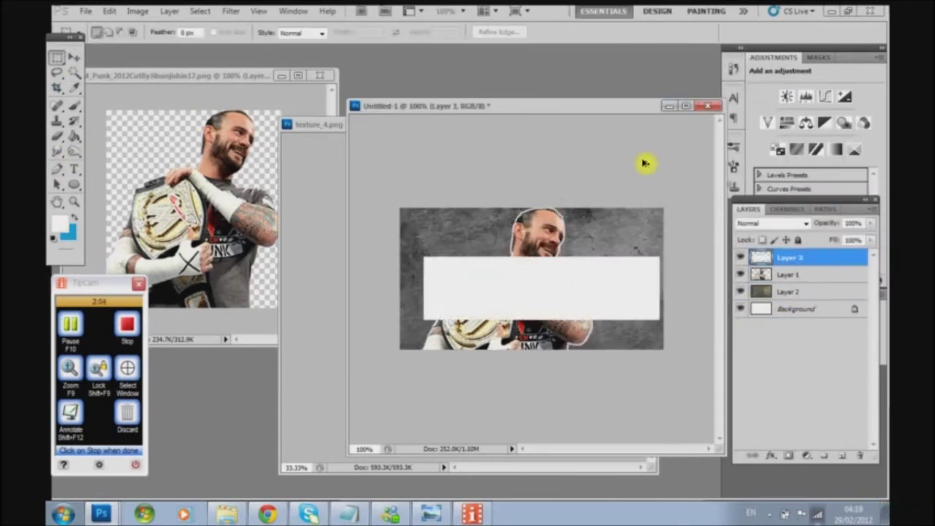
right_click(645, 163)
left_click(653, 261)
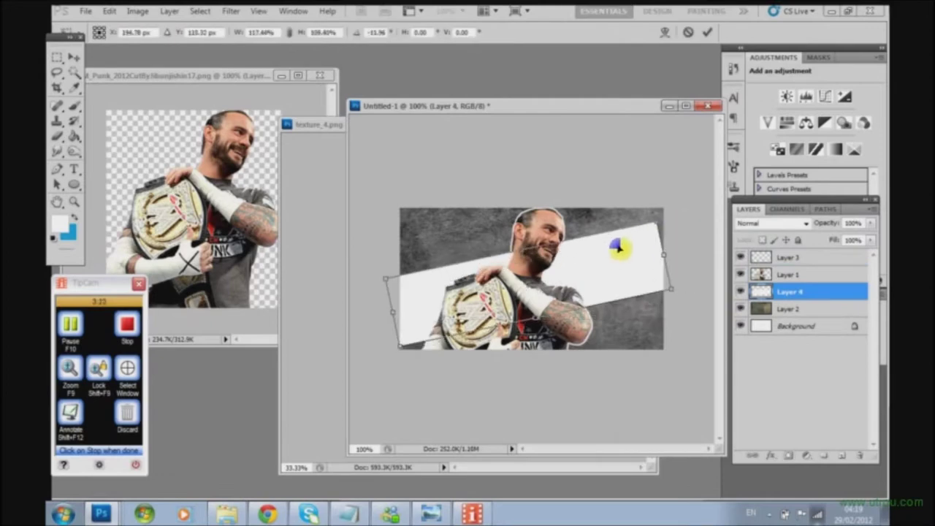
key("Return")
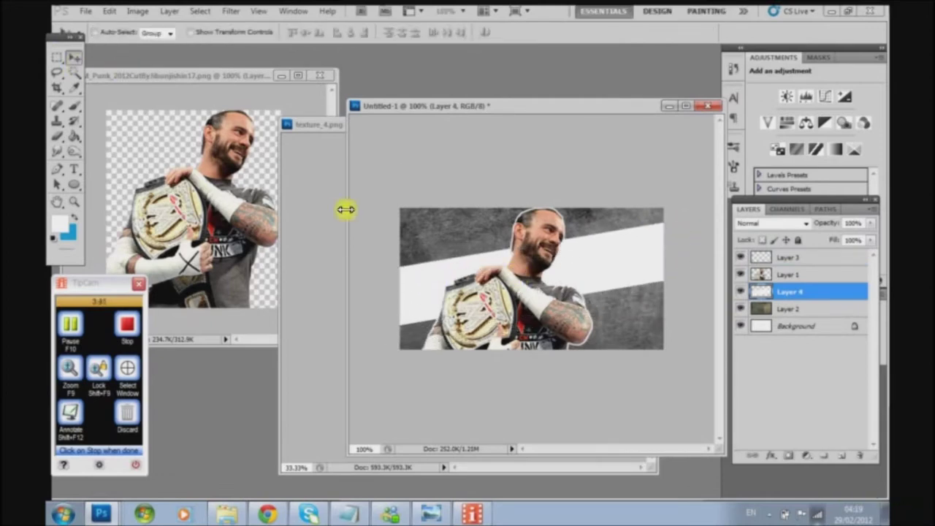
Draw a text box on the banner and begin typing 'cm P'
key("t")
left_click_drag(439, 257, 657, 338)
type("cm P")
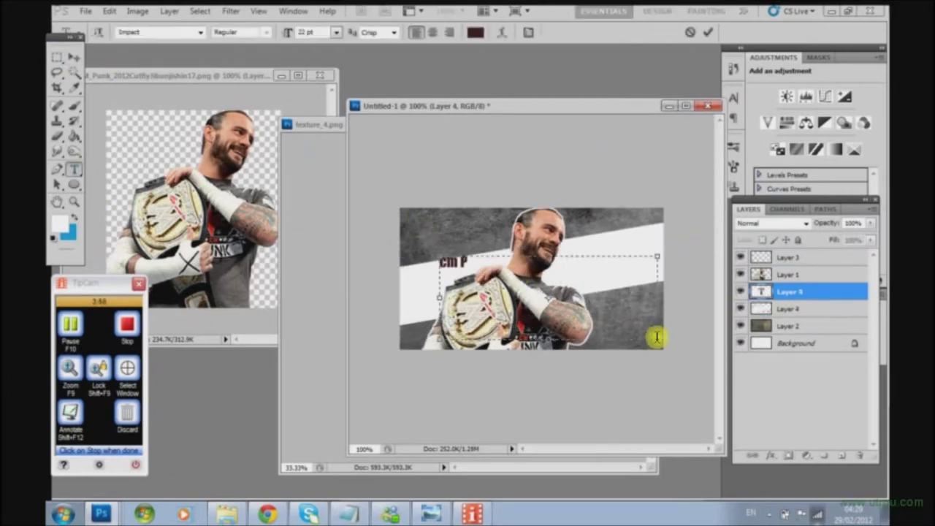
Commit the lettering and rotate BEST IN THE WORLD to follow the white band
key("ctrl+Return")
key("Return")
left_click(493, 357)
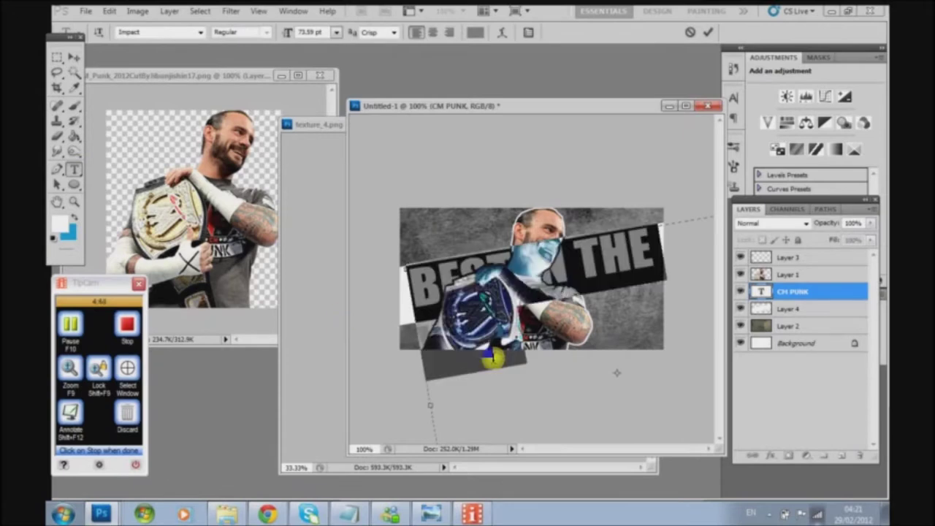
key("ctrl+Return")
key("ctrl+t")
left_click_drag(397, 209, 557, 311)
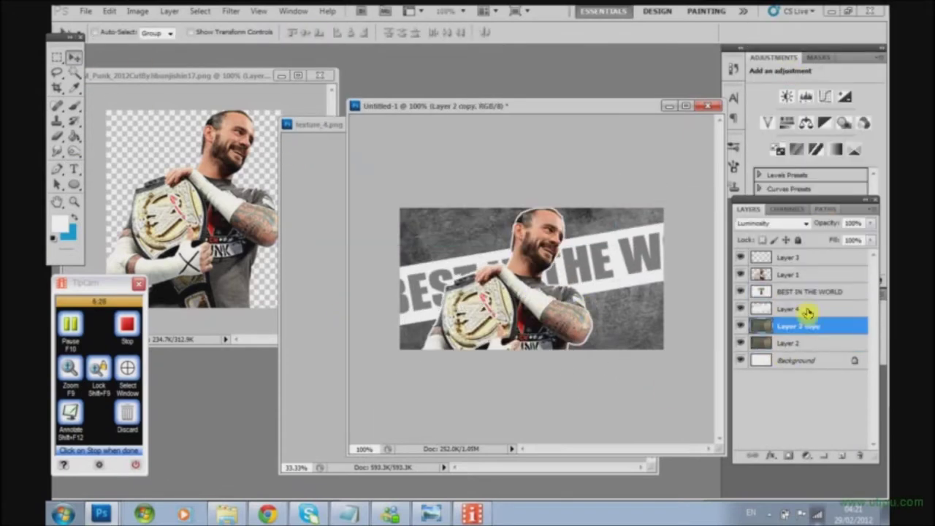
Bring up the white band's layer style settings to add a drop shadow
key("Return")
double_click(842, 319)
left_click_drag(764, 24, 674, 25)
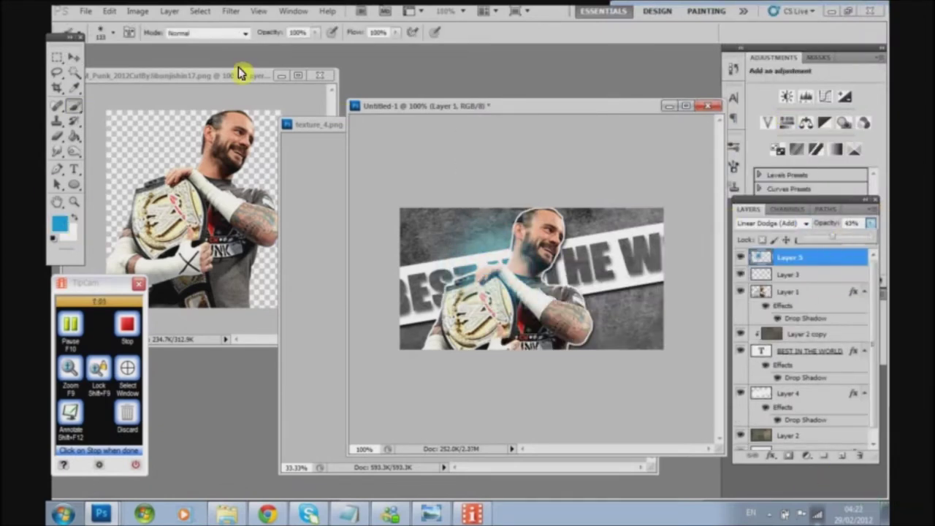
Add white 24 pt CM PUNK text at the banner's lower right
key("t")
left_click_drag(414, 210, 577, 315)
left_click(336, 32)
left_click(321, 167)
left_click(475, 32)
left_click(663, 130)
key("Return")
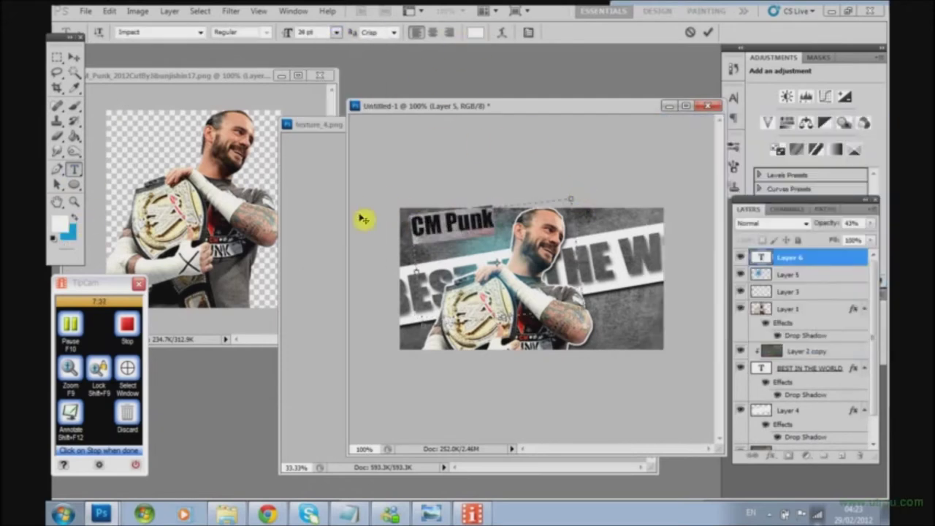
left_click_drag(584, 197, 684, 324)
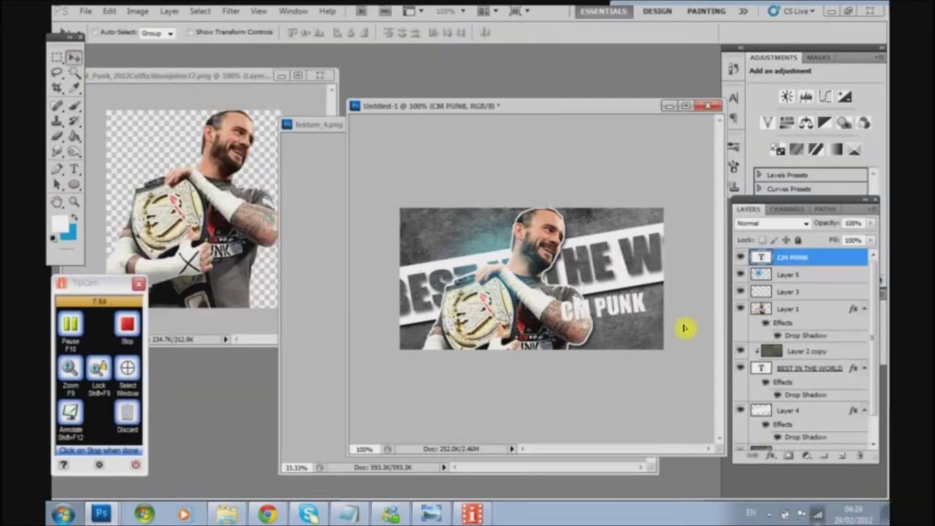
Give the CM PUNK text a drop shadow
double_click(832, 257)
left_click(652, 64)
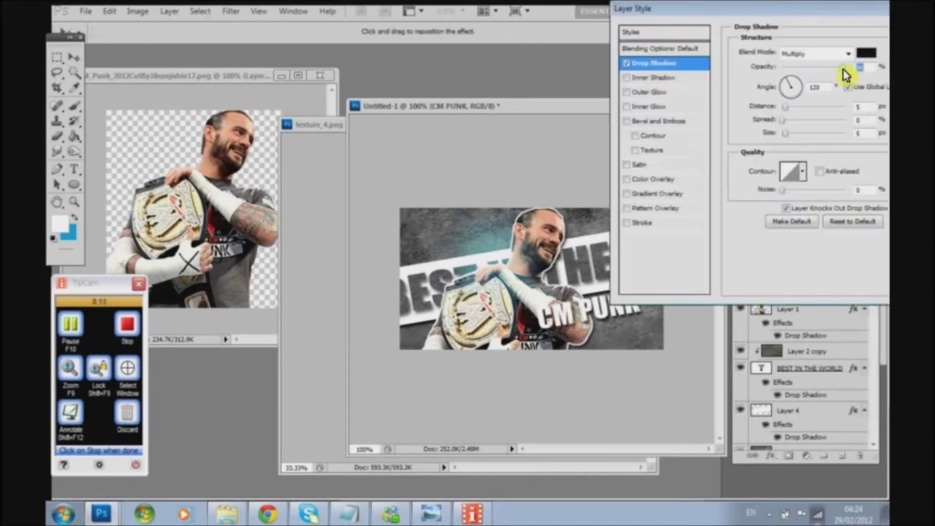
key("Return")
Enlarge the BEST IN THE WORLD lettering slightly
left_click(824, 383)
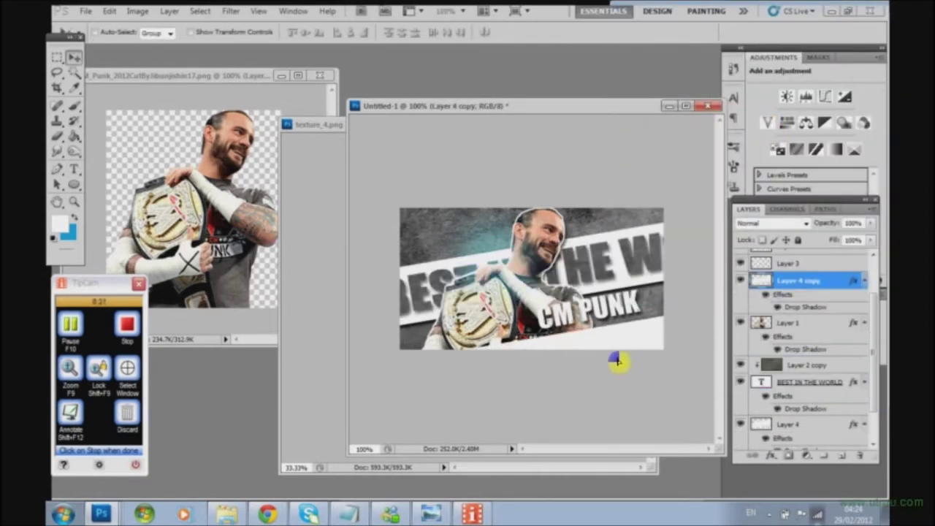
left_click(742, 383)
left_click_drag(346, 178, 561, 285)
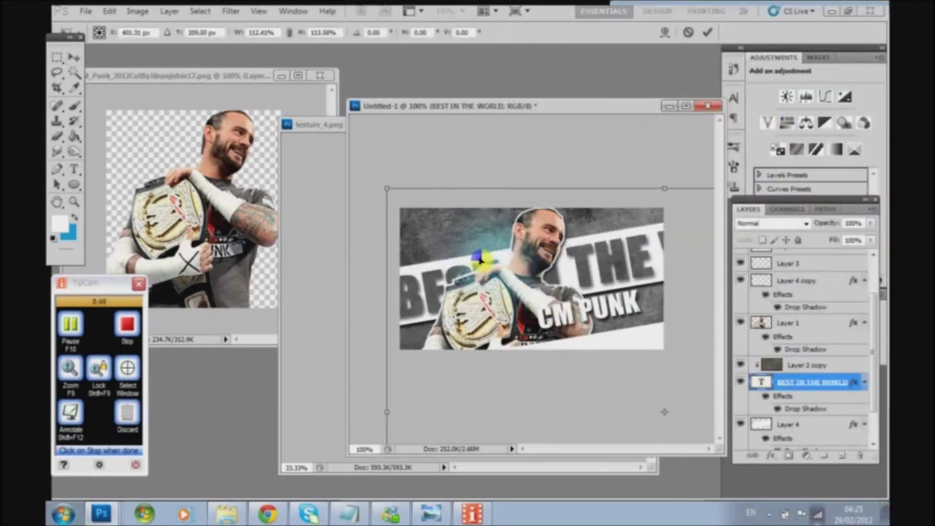
Add a new layer with a large soft brush, then reopen CM PUNK's layer style
key("ctrl+shift+alt+n")
key("b")
right_click(501, 285)
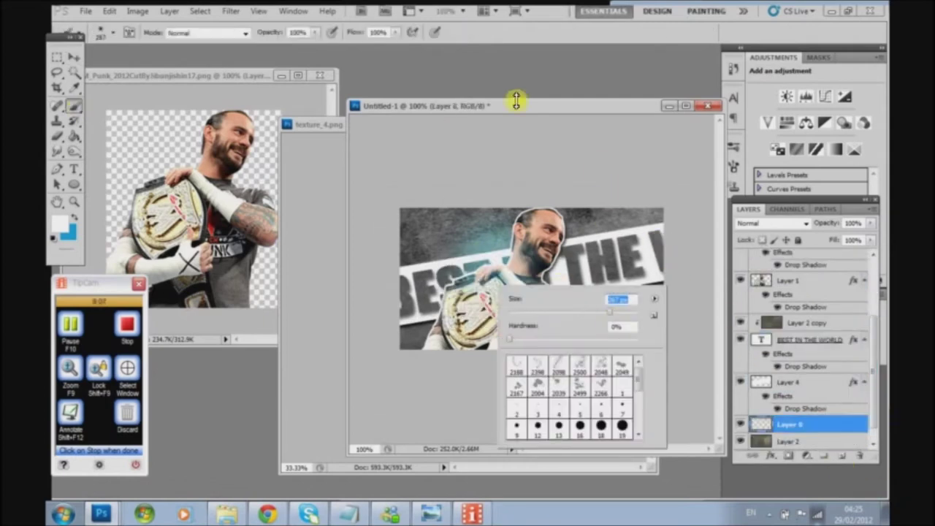
left_click(425, 224)
left_click_drag(874, 361, 874, 292)
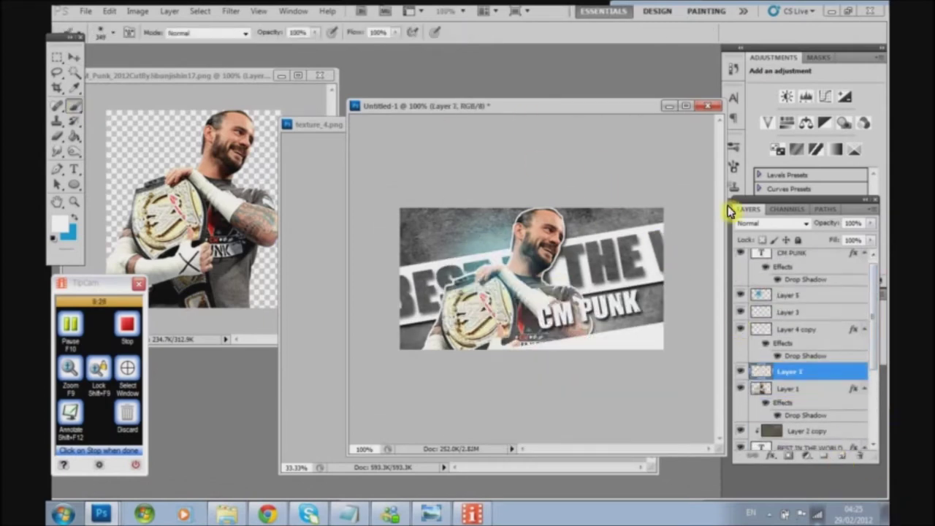
left_click(789, 257)
double_click(789, 257)
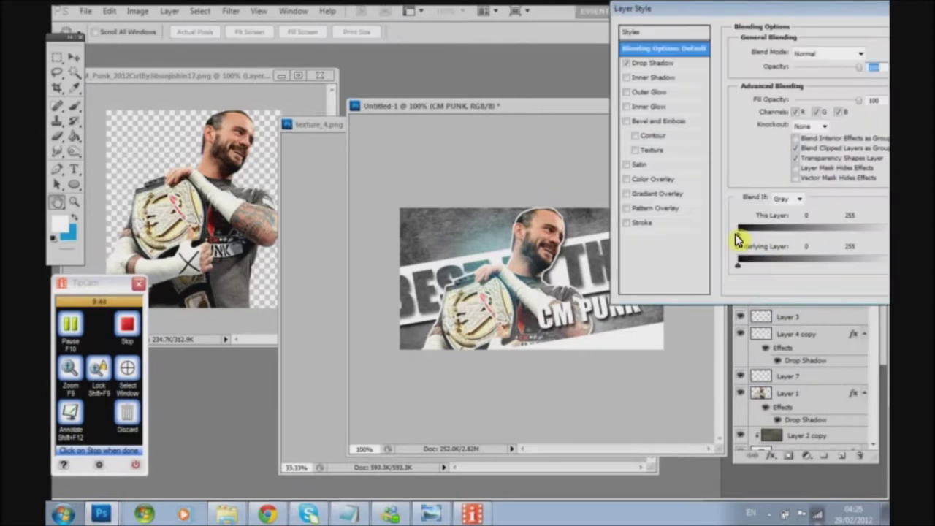
Change the BEST IN THE WORLD text colour to light grey
key("Return")
key("v")
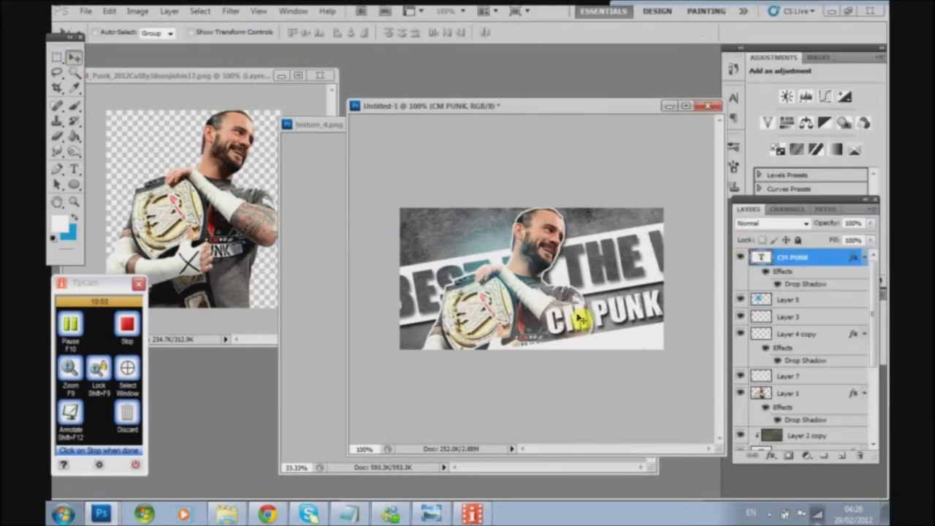
scroll(738, 388, "down", 3)
double_click(761, 404)
left_click(475, 32)
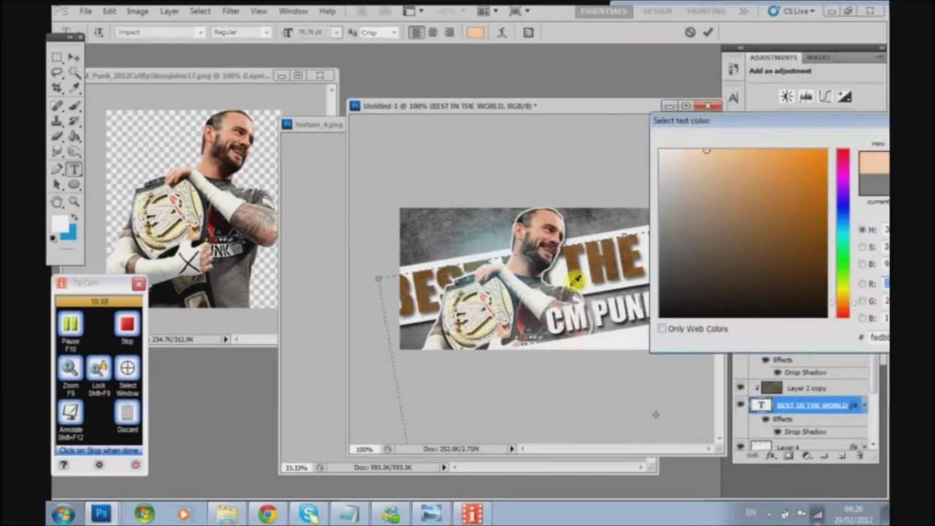
left_click(574, 280)
key("Return")
key("ctrl+Return")
key("v")
Apply a free transform to the CM PUNK text layer
scroll(789, 306, "up", 2)
left_click(767, 260)
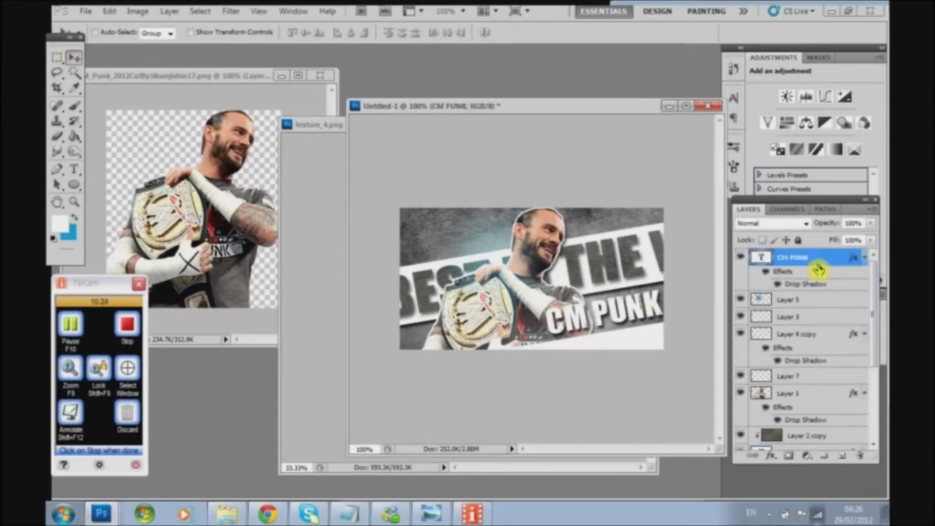
key("ctrl+t")
key("Return")
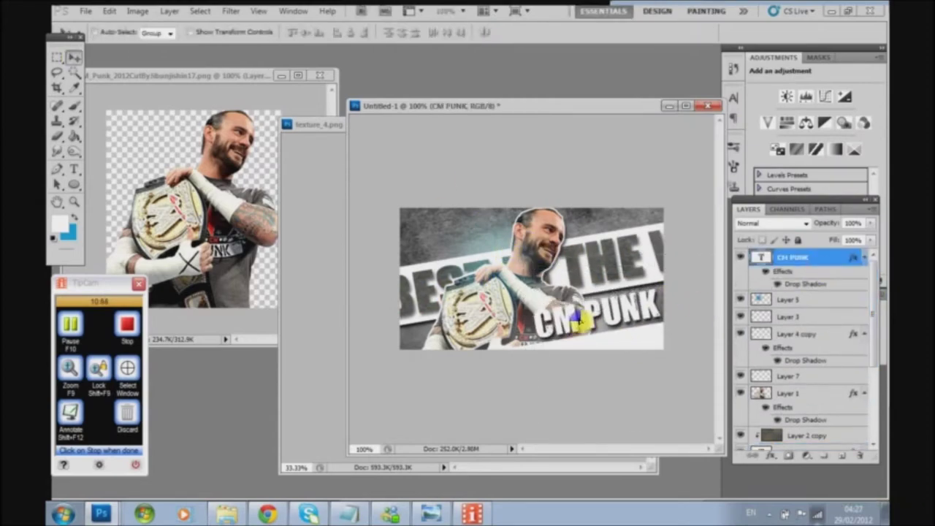
Bring texture_5 into the banner, then delete the brown texture layer again
key("ctrl+o")
scroll(621, 219, "down", 2)
double_click(731, 193)
left_click_drag(230, 122, 584, 277)
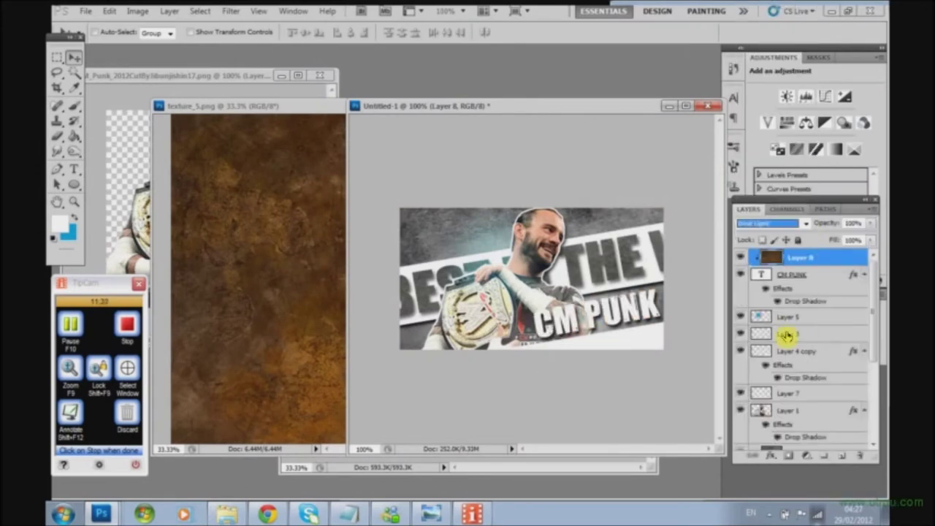
key("Delete")
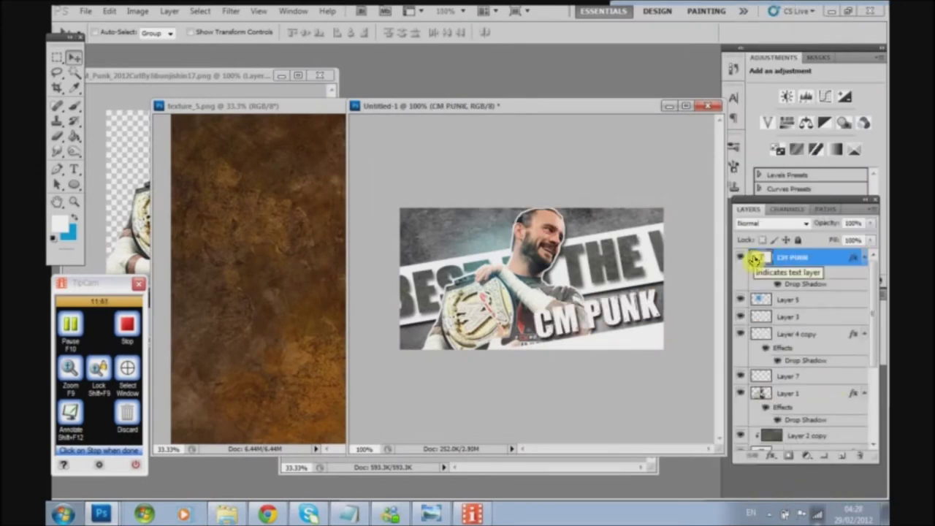
Edit and commit the BEST IN THE WORLD text layer
left_click(74, 168)
left_click(653, 411)
key("ctrl+Return")
key("v")
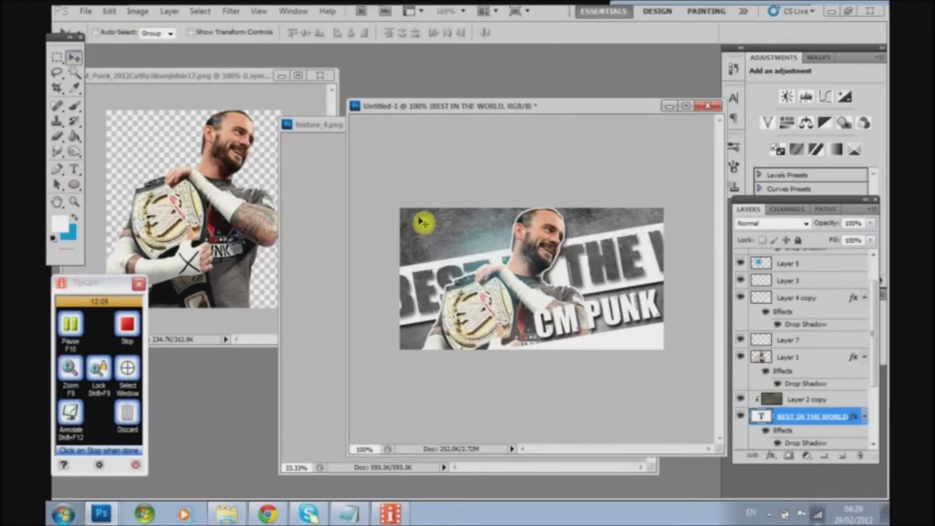
scroll(871, 333, "up", 2)
Duplicate the BEST IN THE WORLD text layer to make the WWE CHAMPION line
right_click(829, 412)
left_click(763, 129)
key("Return")
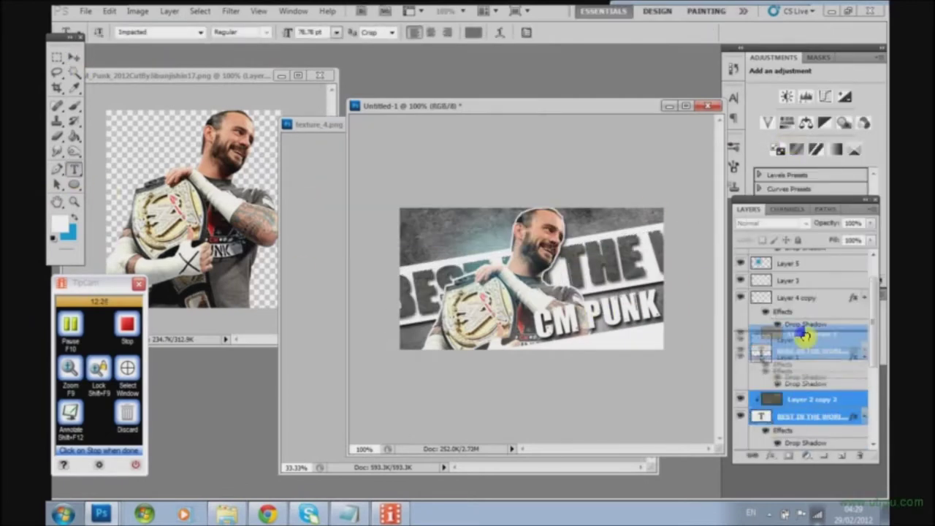
key("ctrl+t")
key("Escape")
left_click(810, 286, "ctrl")
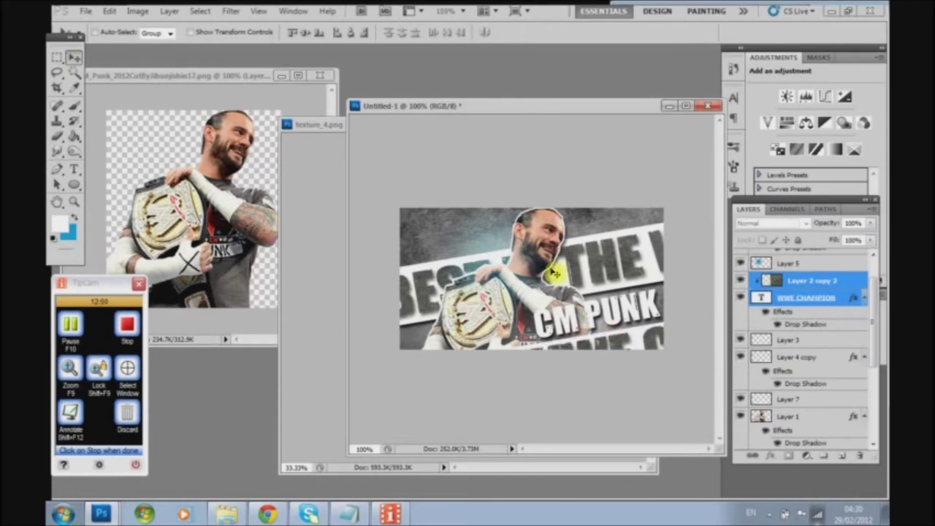
Select the BEST IN THE WORLD layer in full-screen view and begin transforming it
left_click(845, 417)
key("f")
key("ctrl+t")
Scale up, shift right and tilt BEST IN THE WORLD, and set the blend to Multiply
left_click_drag(302, 153, 269, 139)
left_click_drag(456, 212, 485, 214)
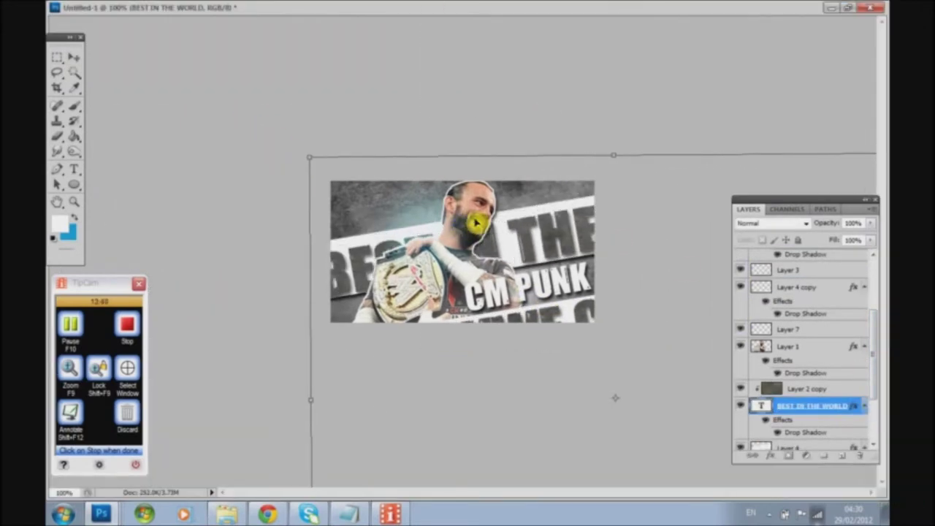
left_click_drag(251, 113, 179, 67)
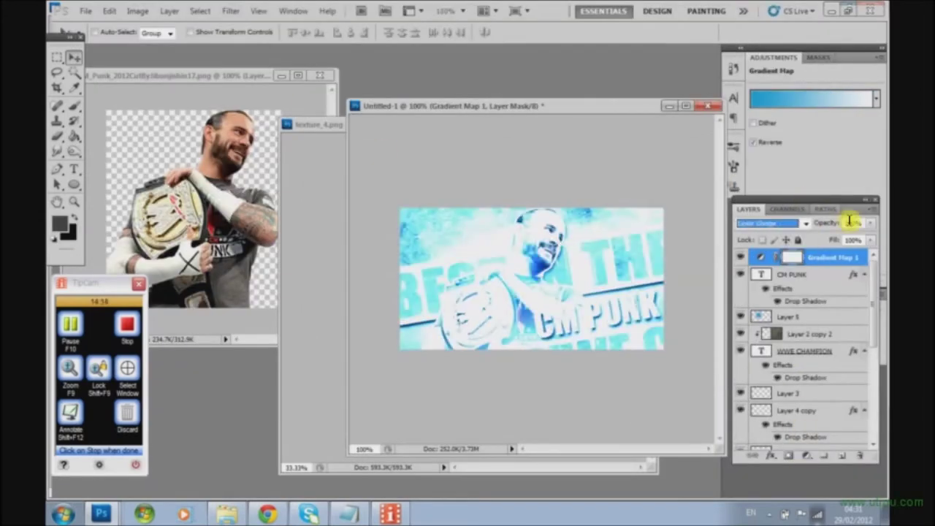
key("Up")
key("Up")
key("Up")
key("Up")
key("Up")
key("Up")
key("Up")
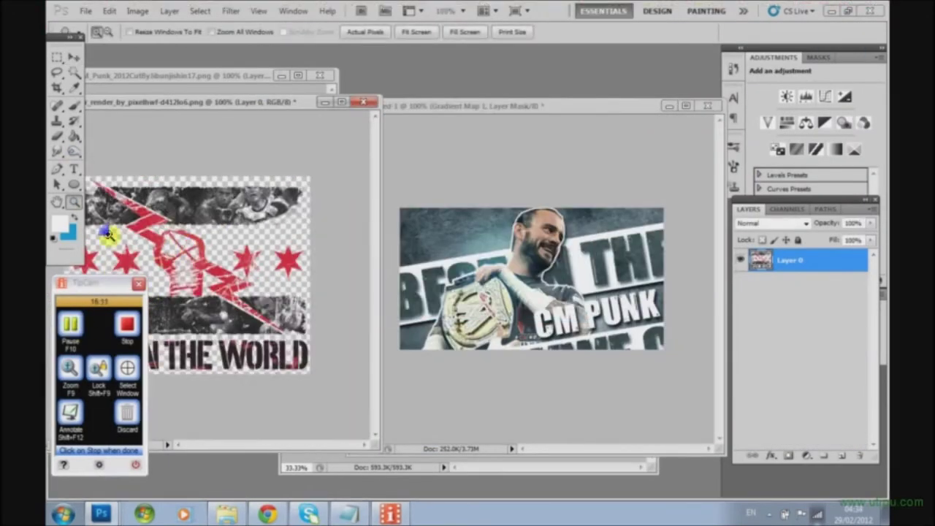
Move the logo layer lower in the stack and tilt it about -4.7 degrees
left_click_drag(830, 270, 852, 428)
key("ctrl+t")
left_click_drag(655, 199, 647, 190)
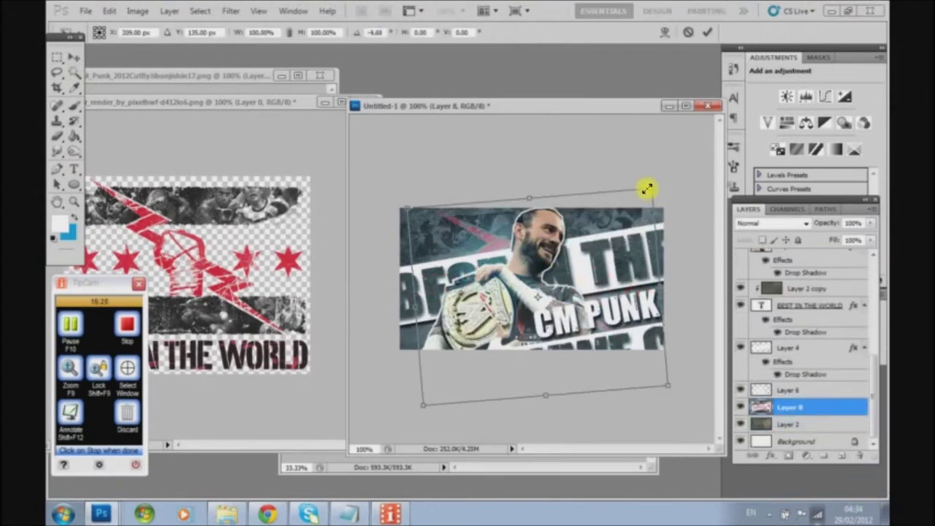
right_click(826, 416)
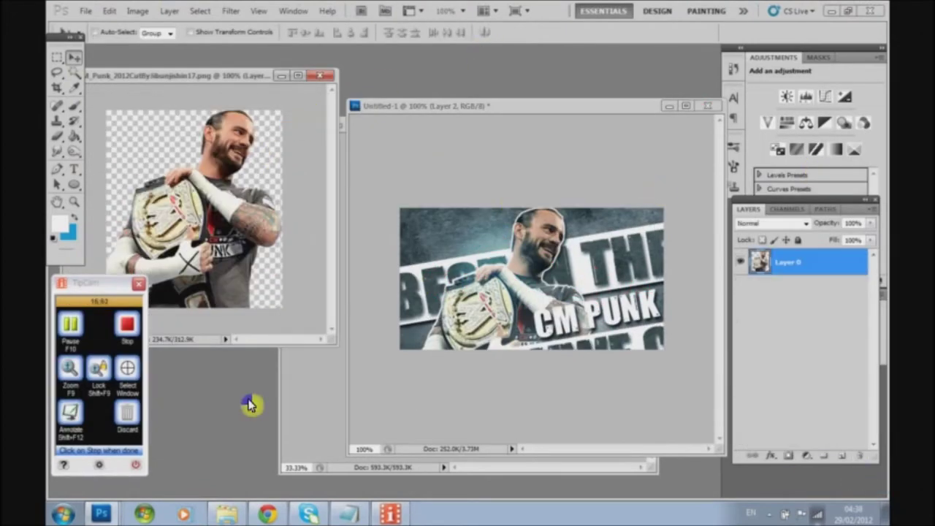
Open CM_Punk_Logo2_cutout_by_Crank.png and recolour it with a gradient map
double_click(249, 405)
double_click(533, 198)
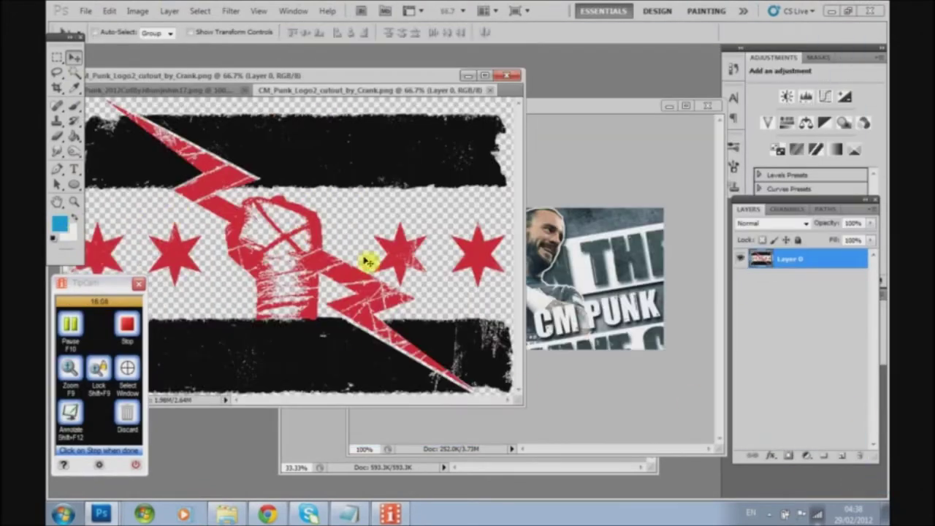
left_click(834, 149)
left_click(772, 223)
left_click(788, 328)
key("ctrl+shift+n")
Shrink the logo with Image Size and bring it into the banner
left_click(139, 11)
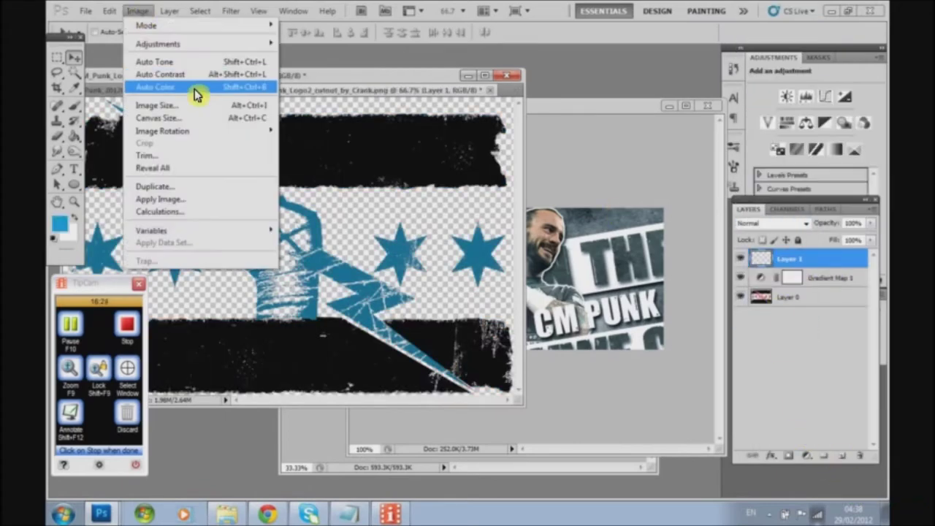
key("Escape")
key("ctrl+alt+0")
key("ctrl+alt+i")
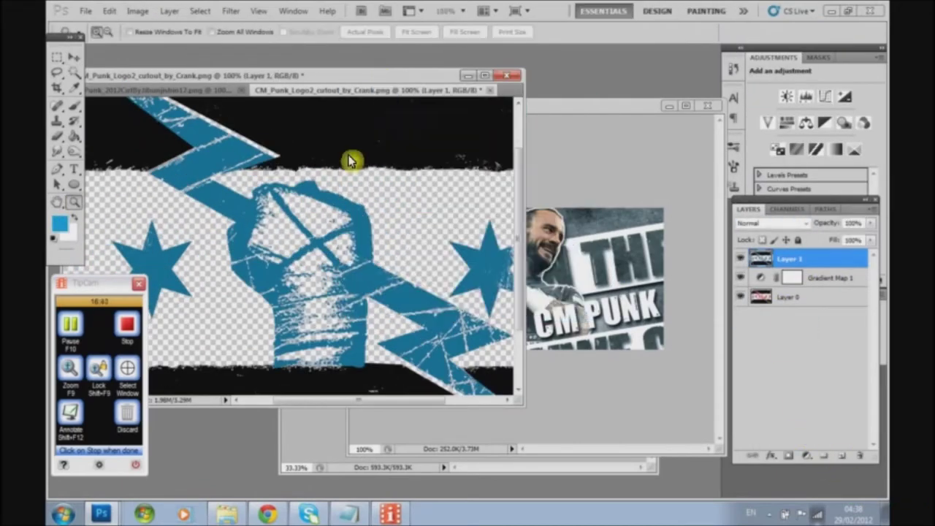
key("Return")
left_click_drag(434, 225, 593, 234)
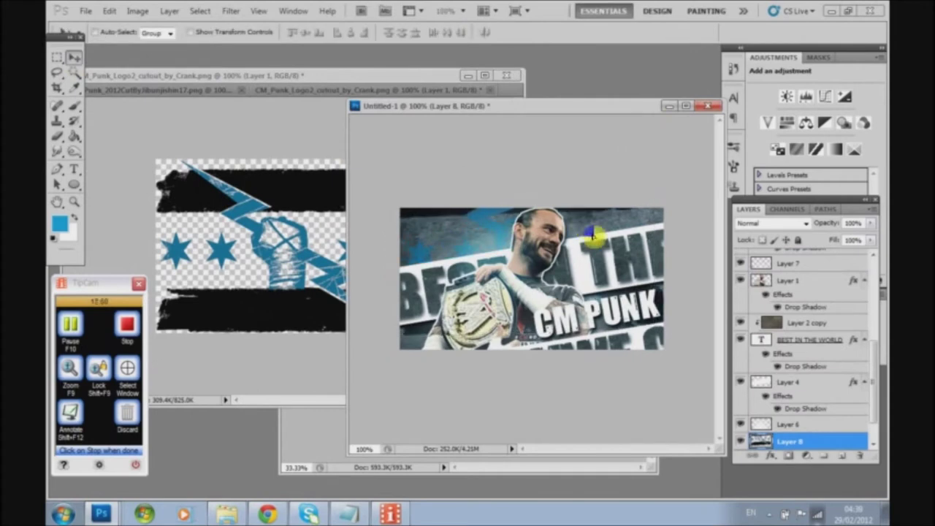
Delete the logo's black bars using the Magic Wand
left_click(279, 268)
key("w")
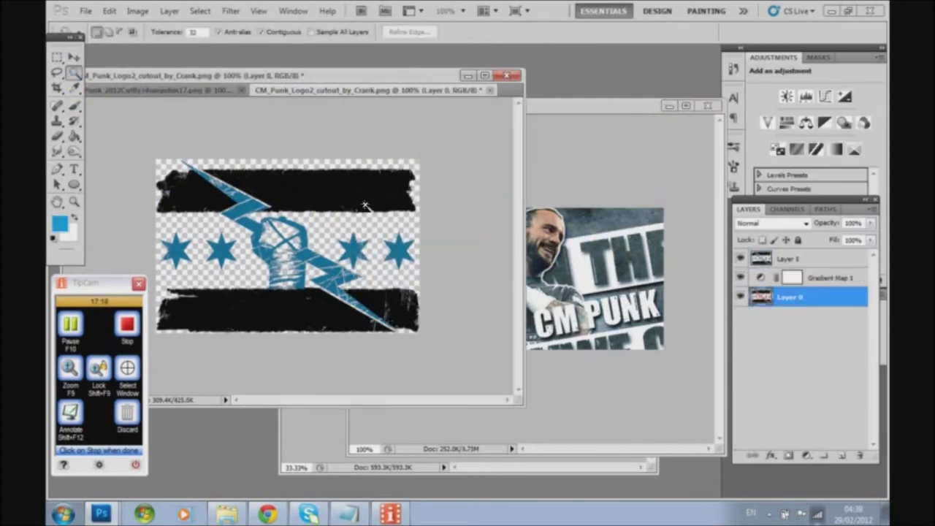
left_click(243, 170)
key("Delete")
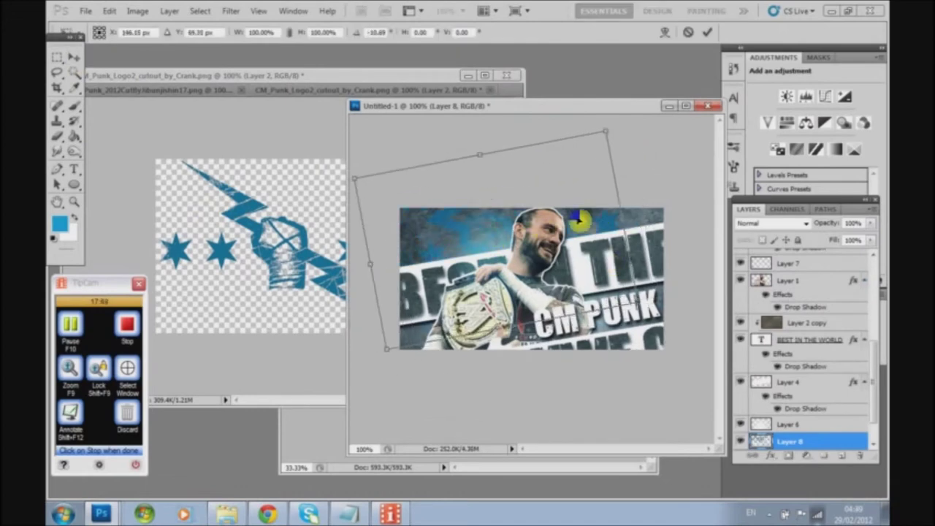
Add a Stroke outline to the logo and duplicate Layer 4
key("Escape")
double_click(807, 442)
left_click(666, 219)
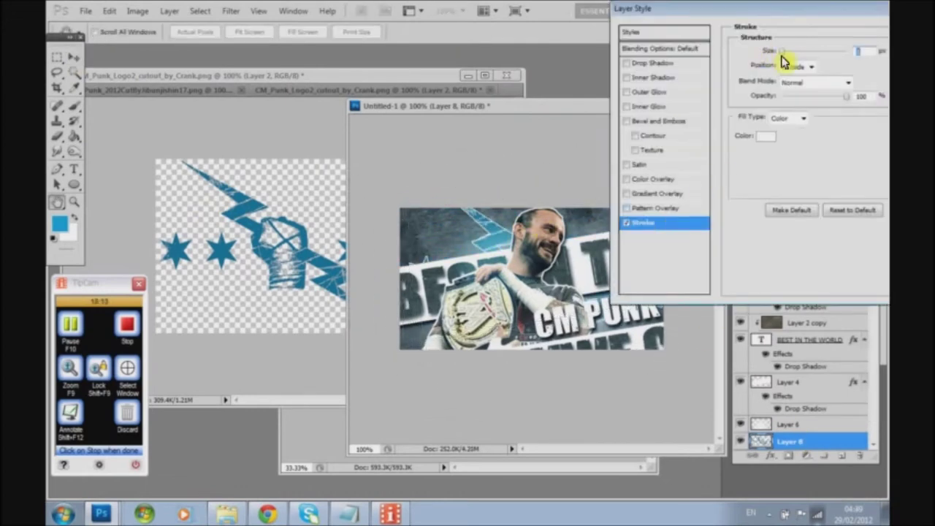
key("Return")
left_click(787, 381)
key("ctrl+j")
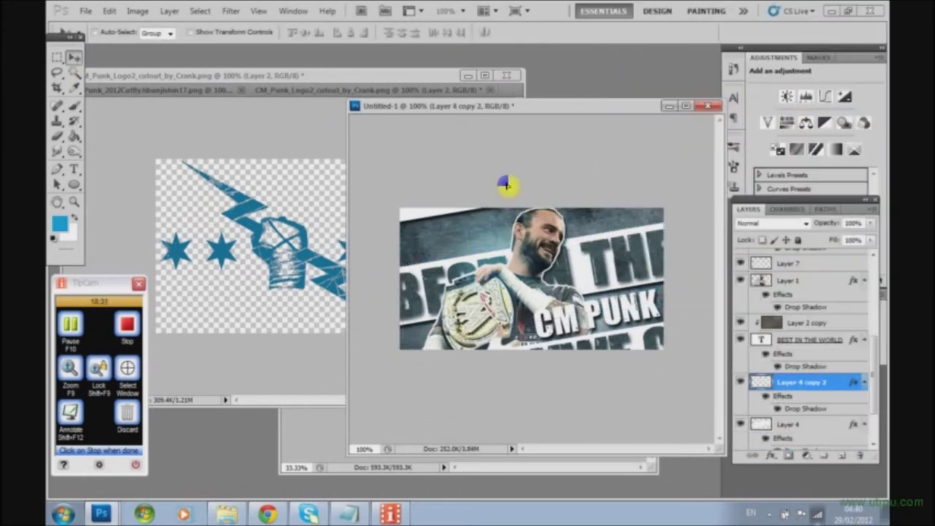
Nudge the BEST IN THE WORLD and CM PUNK text slightly up and left
key("ctrl+t")
scroll(804, 351, "up", 2)
left_click(743, 367, "shift")
left_click_drag(519, 260, 508, 255)
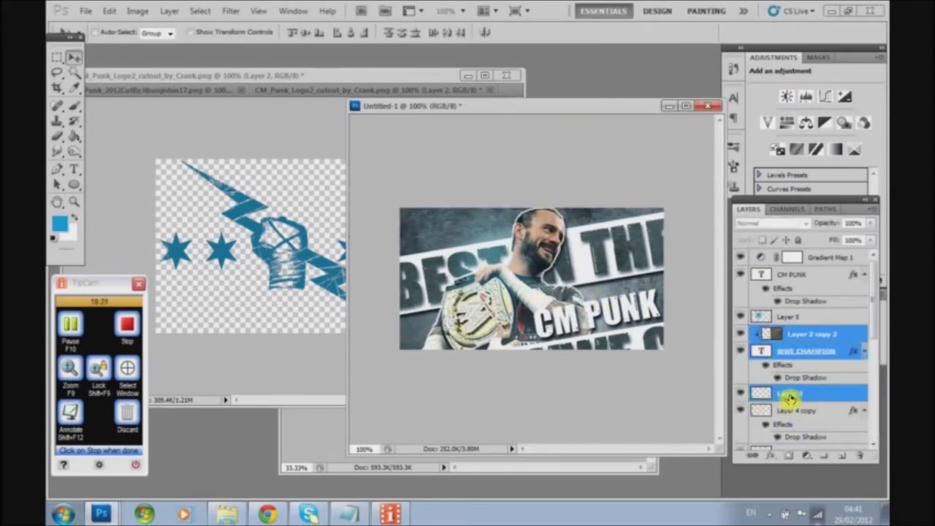
left_click(789, 395, "ctrl")
left_click(796, 410, "ctrl")
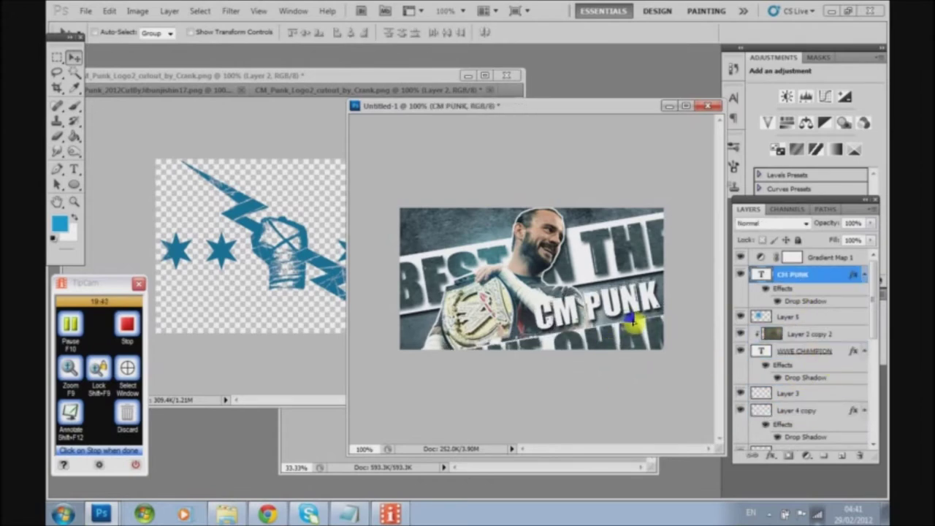
left_click_drag(630, 319, 622, 315)
Cycle the gradient map's blend modes and launch Topaz Clean on the banner
left_click(793, 353)
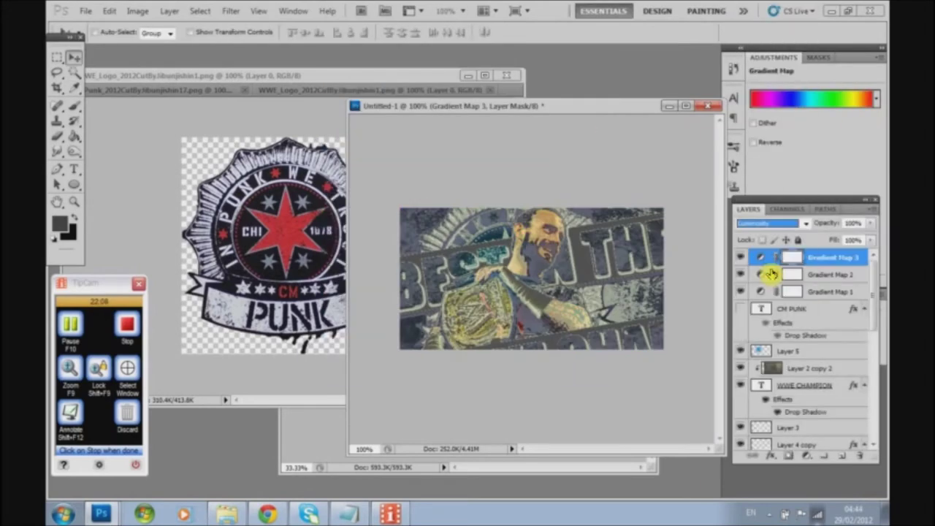
key("Up")
key("Up")
key("Up")
key("Up")
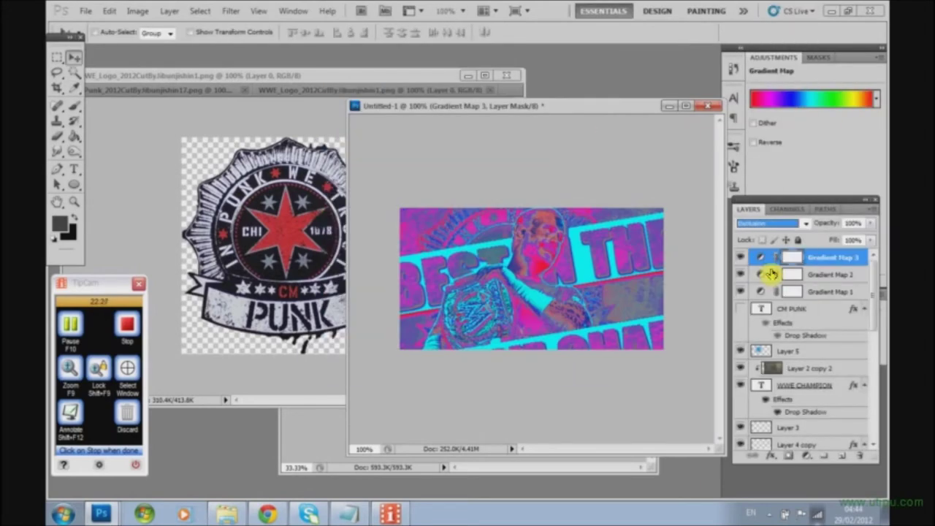
key("Up")
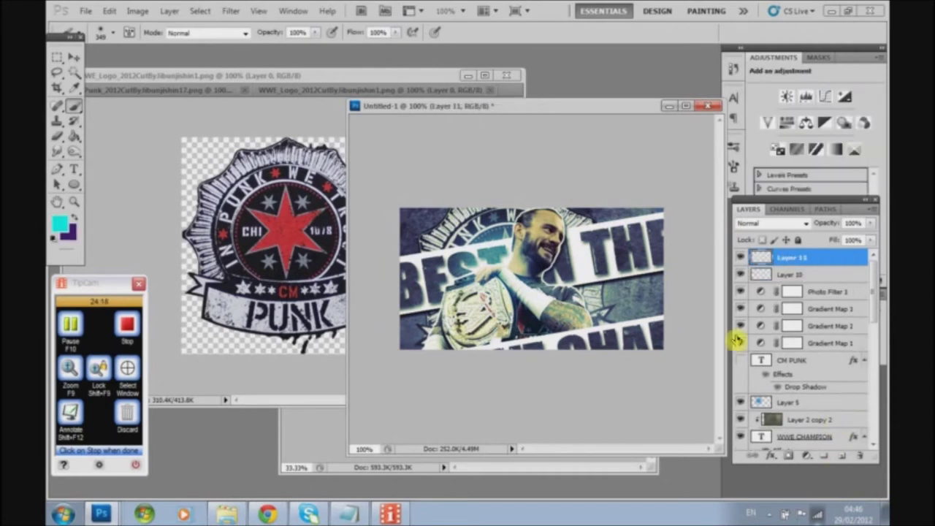
left_click(381, 301)
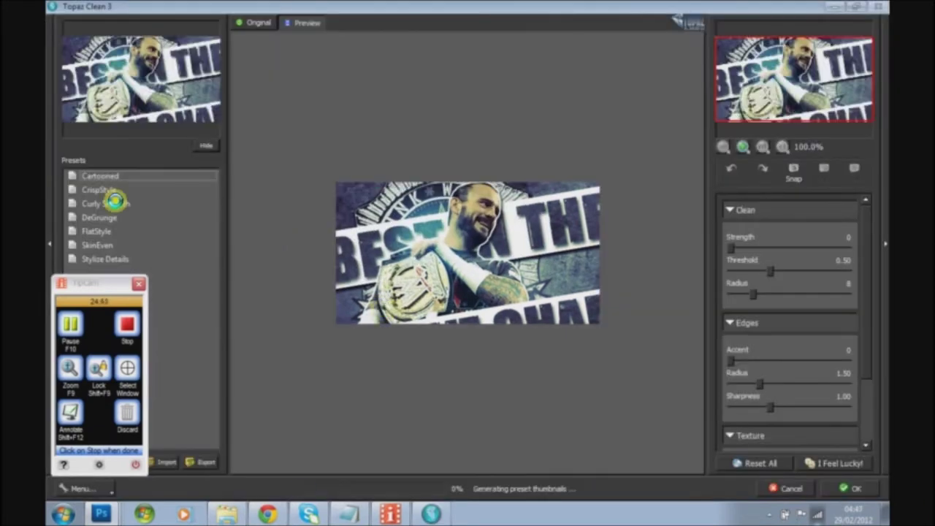
Try presets from Curly Smooth to CrispStyle and apply the clean-up to Layer 11
left_click(115, 200)
key("Down")
key("Down")
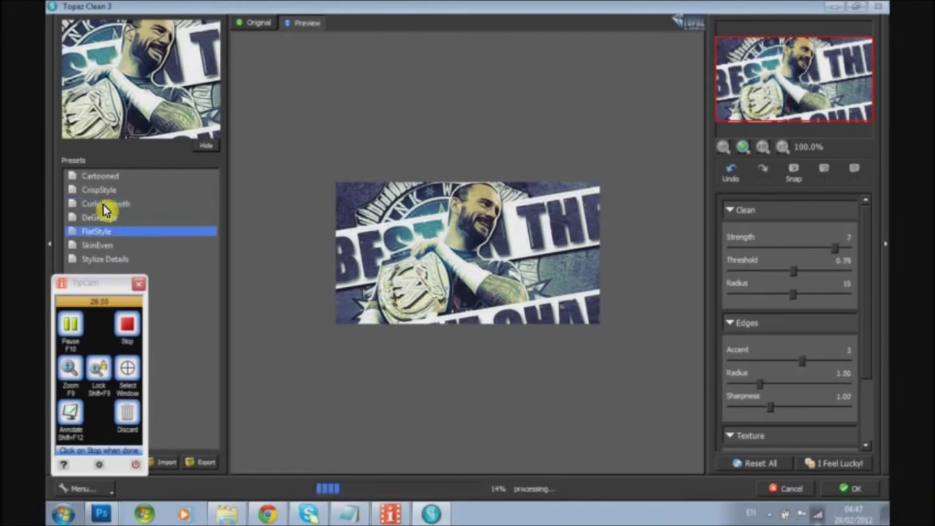
key("Down")
key("Down")
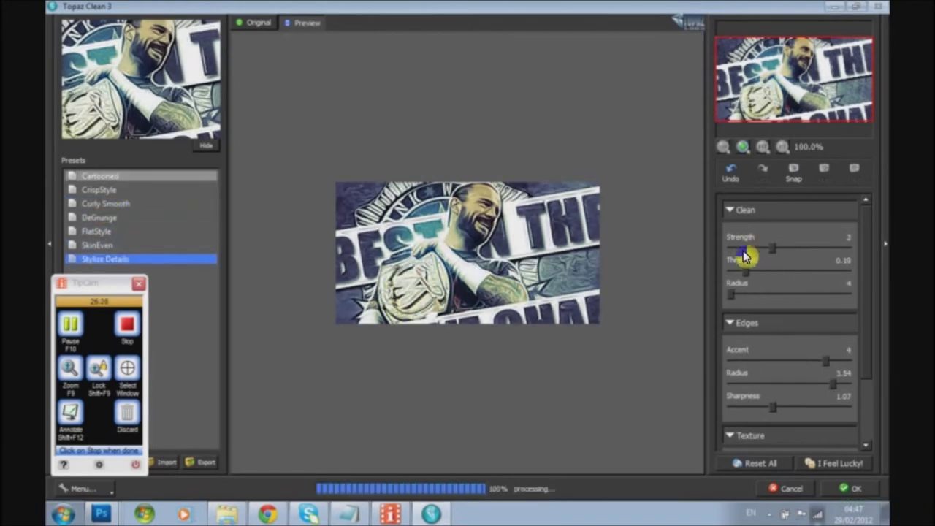
left_click(162, 191)
left_click(844, 493)
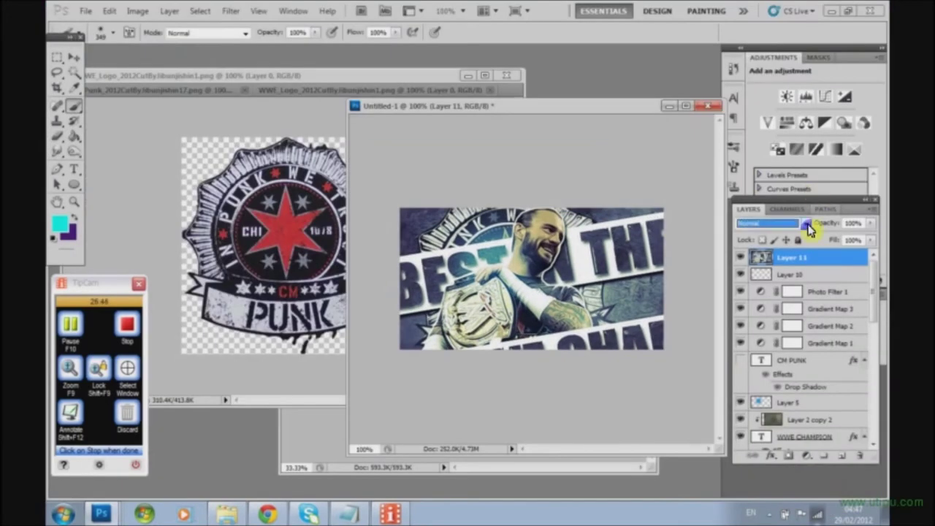
Hide the Topaz-filtered Layer 11, leaving its blending at Normal
left_click(805, 223)
left_click(745, 257)
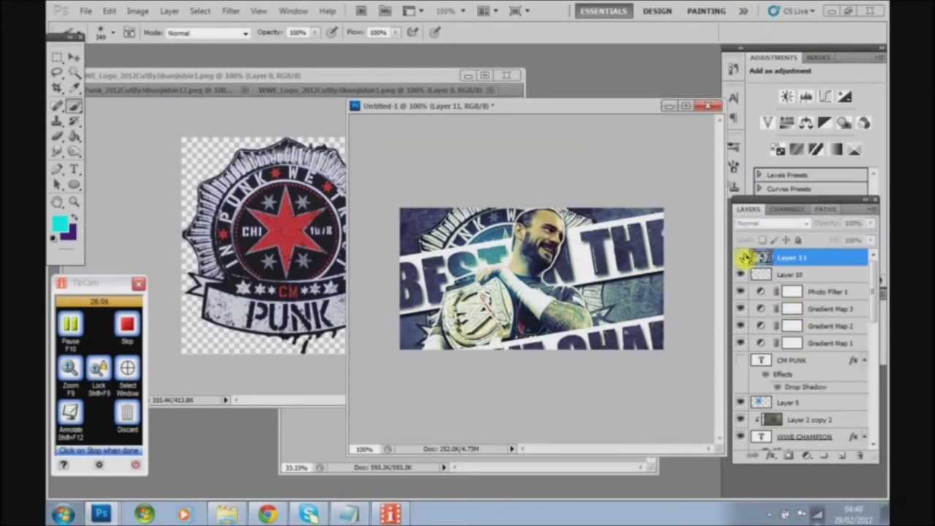
left_click(740, 257)
Select the blue logo Layer 8 and rotate it slightly with Free Transform
left_click(792, 274)
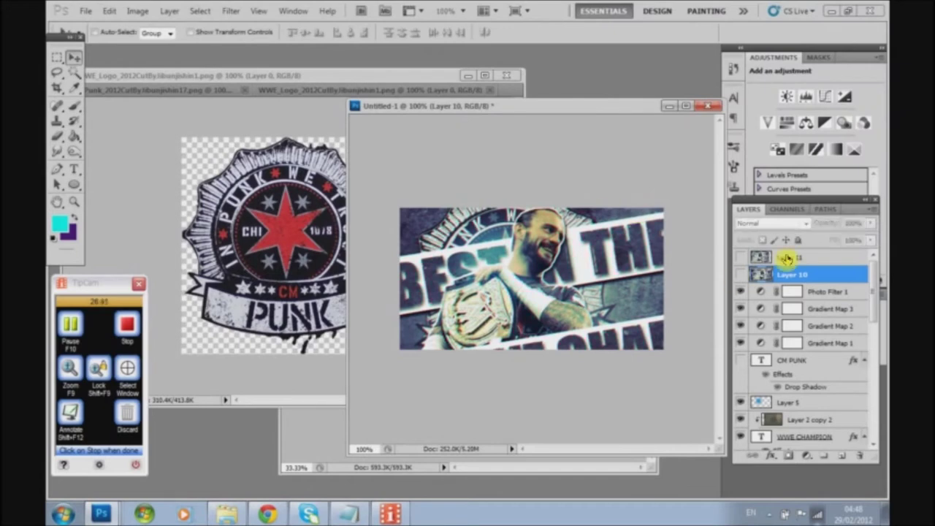
left_click(811, 291)
scroll(864, 440, "down", 5)
left_click(792, 407)
key("ctrl+t")
left_click_drag(572, 295, 576, 270)
key("Return")
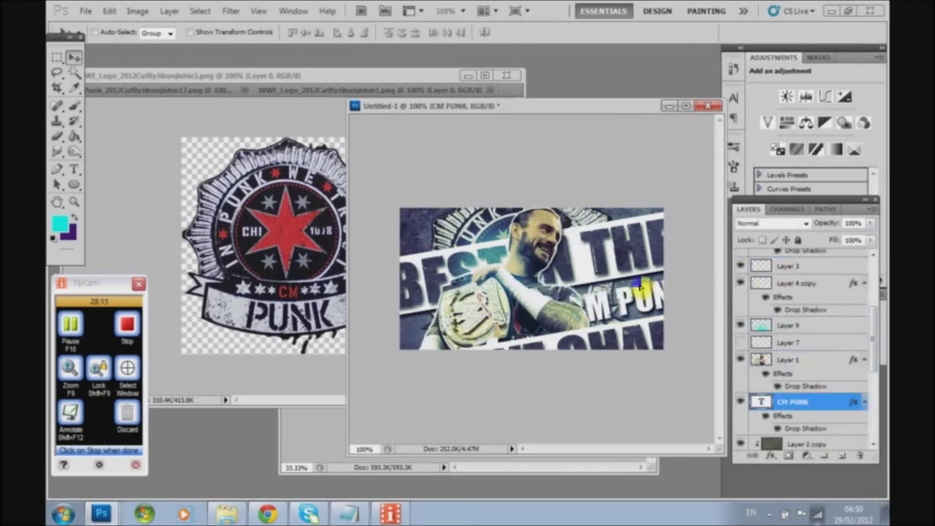
Duplicate the CM PUNK text layer and confirm the copy's transform
left_click(770, 398)
key("ctrl+j")
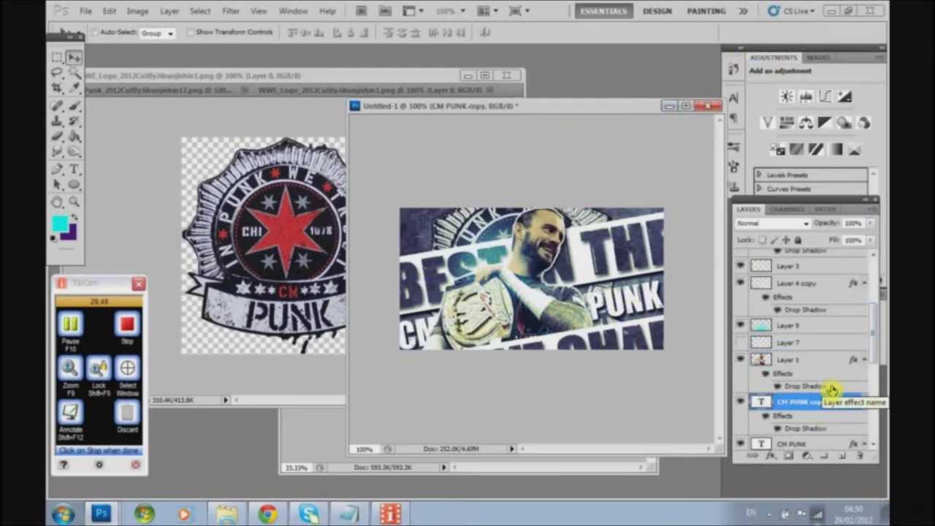
left_click(811, 272, "ctrl")
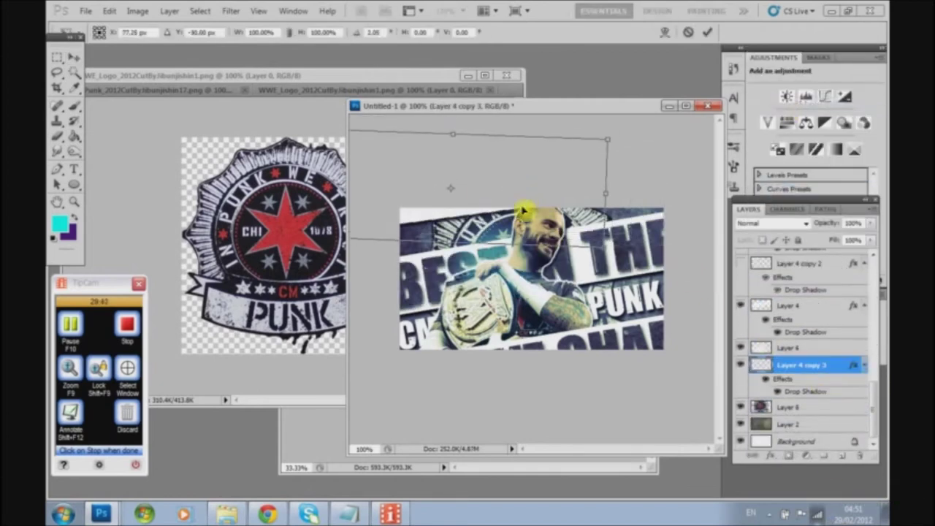
key("Return")
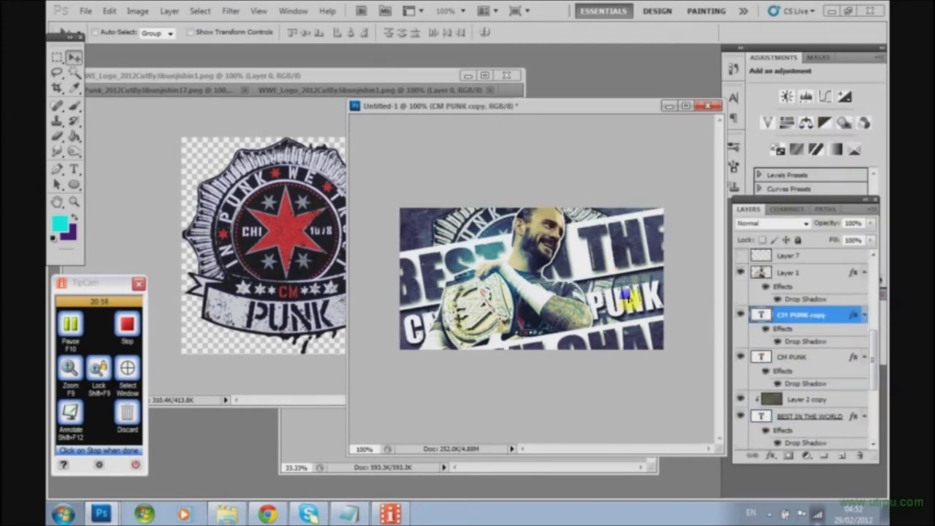
left_click(650, 319, "ctrl")
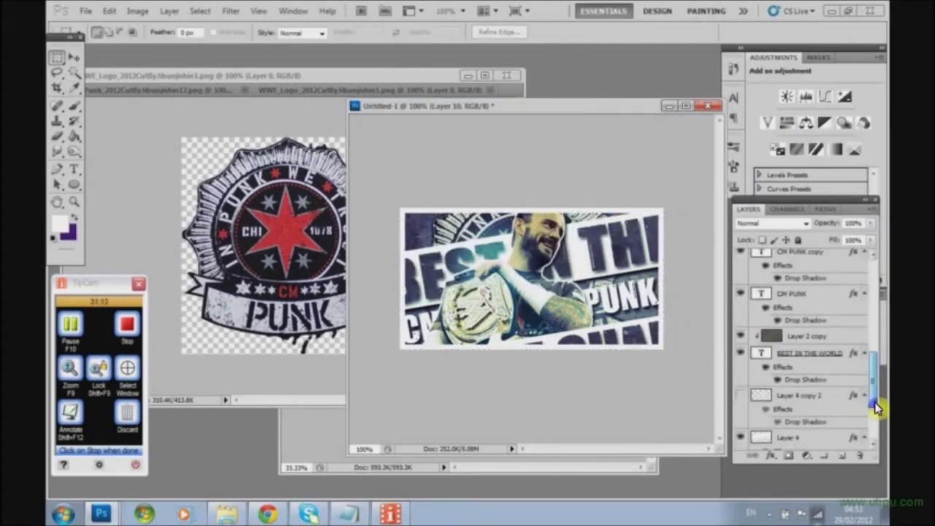
With the Move tool, select Layer 8, Layer 2 copy 2, WWE CHAMPION, then Layer 10
mouse_move(877, 397)
left_mouse_down()
mouse_move(877, 353)
mouse_move(834, 382)
mouse_move(763, 336)
left_mouse_up()
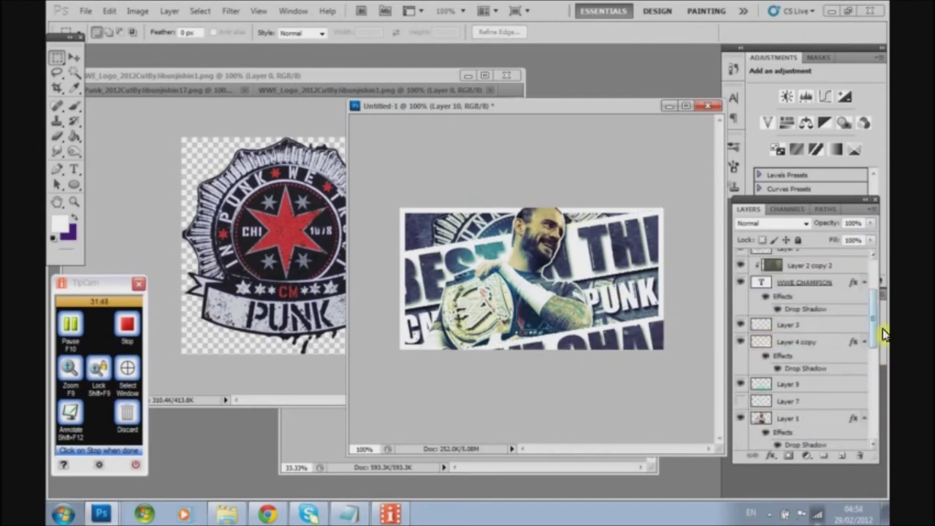
scroll(883, 343, "up", 3)
key("v")
left_click(802, 341)
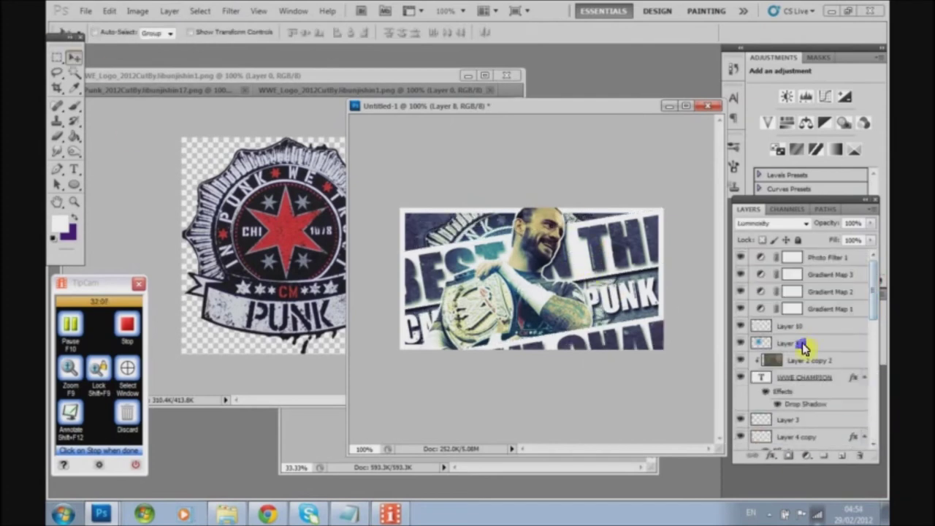
left_click(811, 361)
left_click(810, 377, "shift")
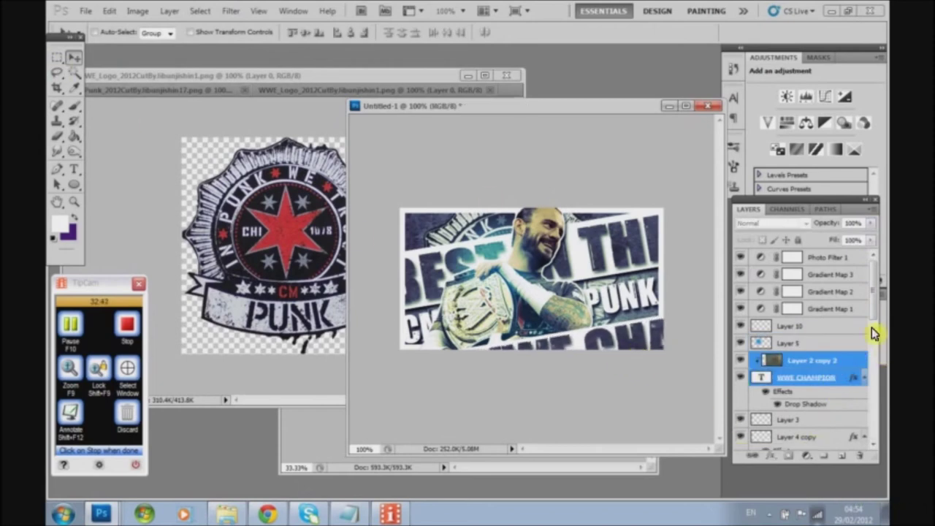
left_click(827, 327)
Add an IN PUNK WE TRUST text box at the banner's top-left at 36 pt
key("m")
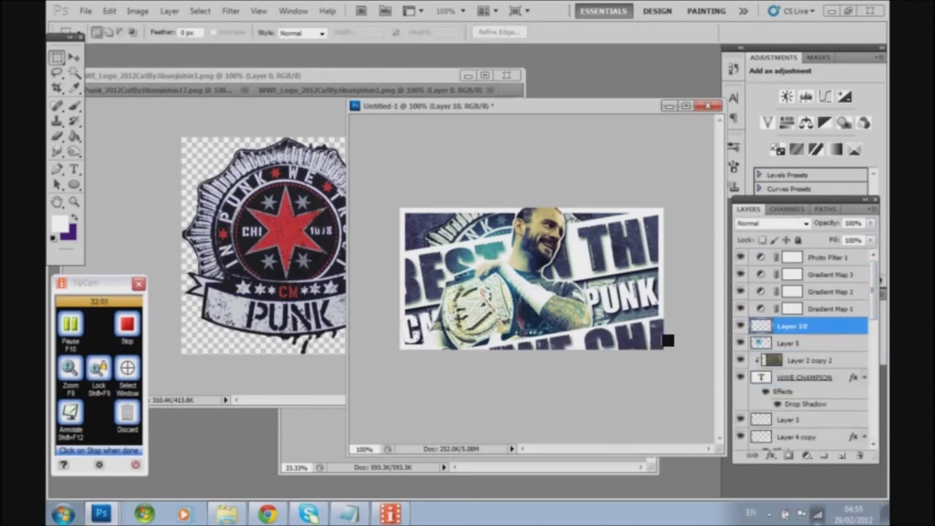
key("t")
left_click_drag(403, 214, 556, 289)
type("N PUNK WE TRUST")
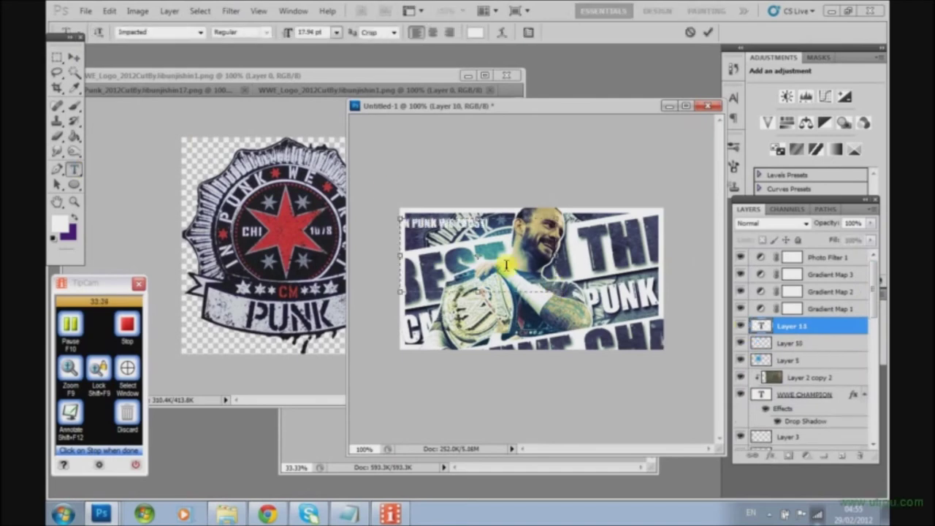
left_click(336, 32)
left_click(327, 211)
left_click(336, 32)
left_click(328, 198)
Tilt the text about -1 degree, nudge it left, and move its layer behind the wrestler
key("ctrl+t")
left_click_drag(660, 200, 653, 172)
key("Return")
left_click_drag(563, 215, 555, 215)
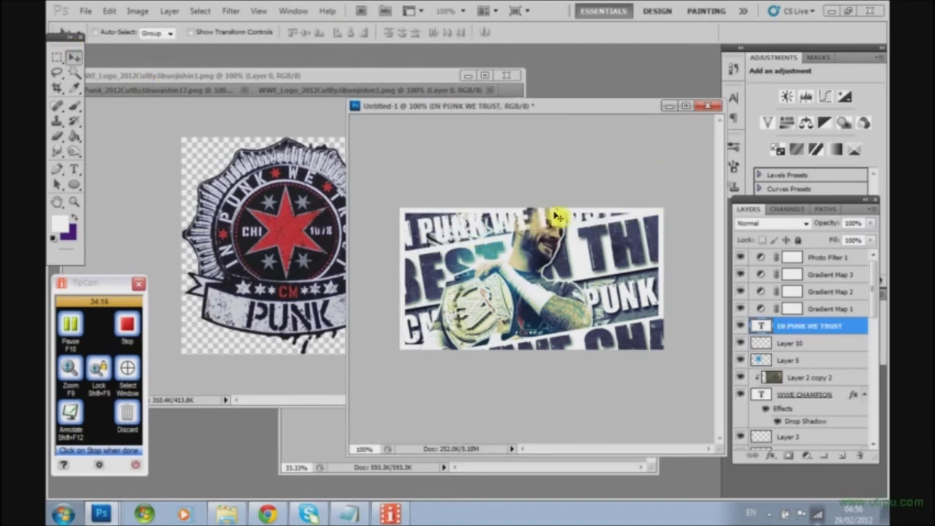
left_click_drag(810, 325, 818, 417)
key("m")
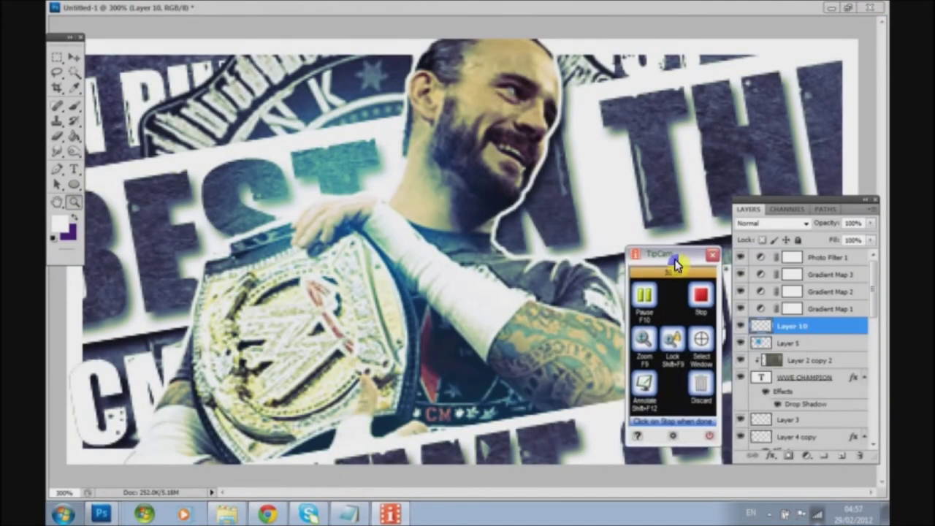
Fill a Pen path at the bottom-left and hide the work path outline
left_click_drag(676, 264, 654, 270)
key("p")
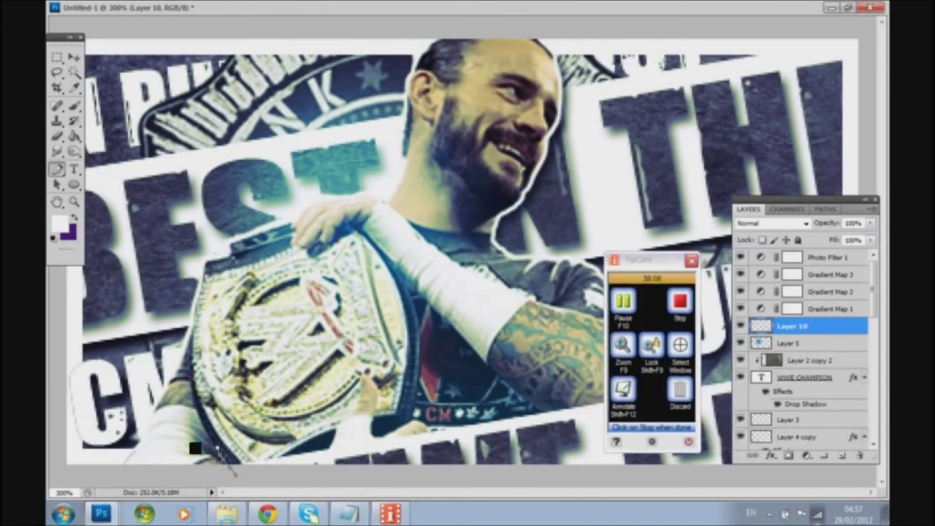
right_click(231, 475)
left_click(248, 440)
key("Return")
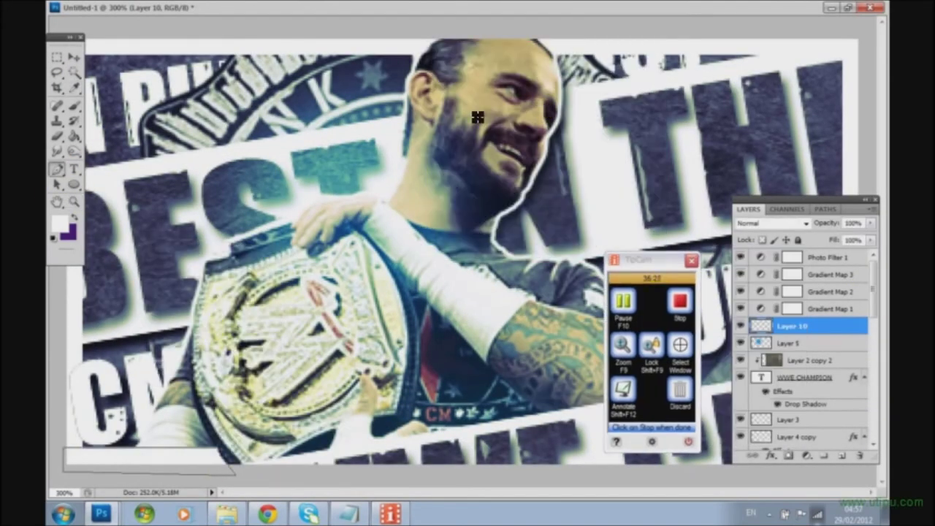
key("Return")
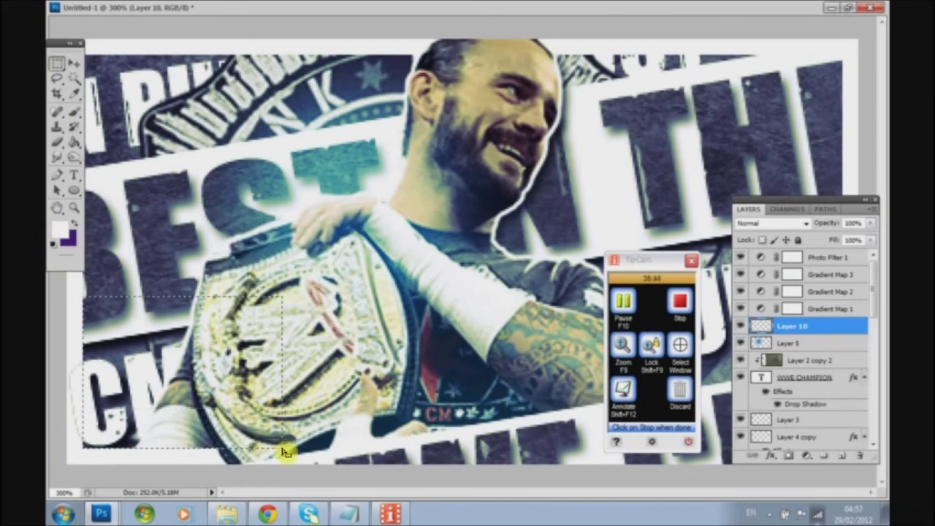
Reset the view to 100% in normal window mode and set a new foreground colour
key("ctrl+1")
key("f")
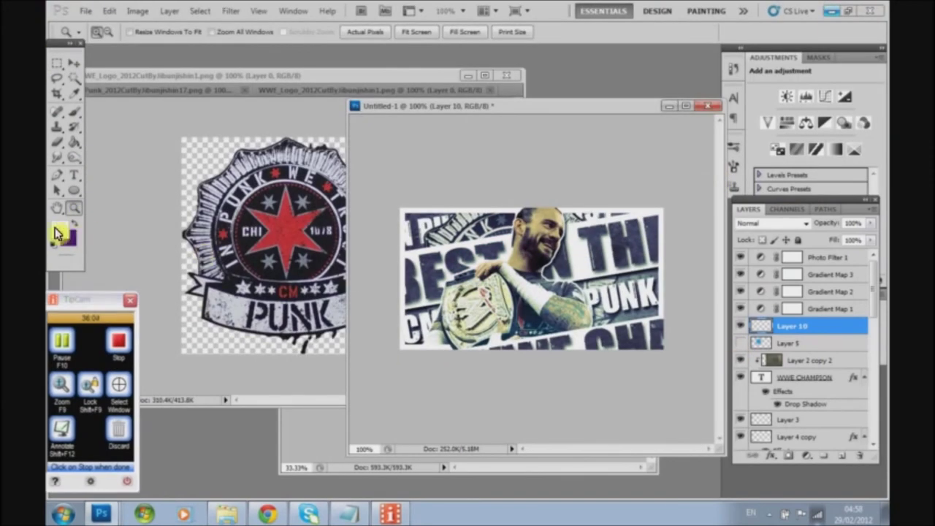
left_click(59, 229)
key("Return")
double_click(777, 397)
key("Escape")
left_click(740, 360)
Duplicate Layer 5 with Linear Dodge blending and paint a red glow near the face
key("b")
right_click(789, 358)
left_click(788, 87)
key("Return")
key("e")
key("b")
right_click(626, 298)
left_click(490, 248)
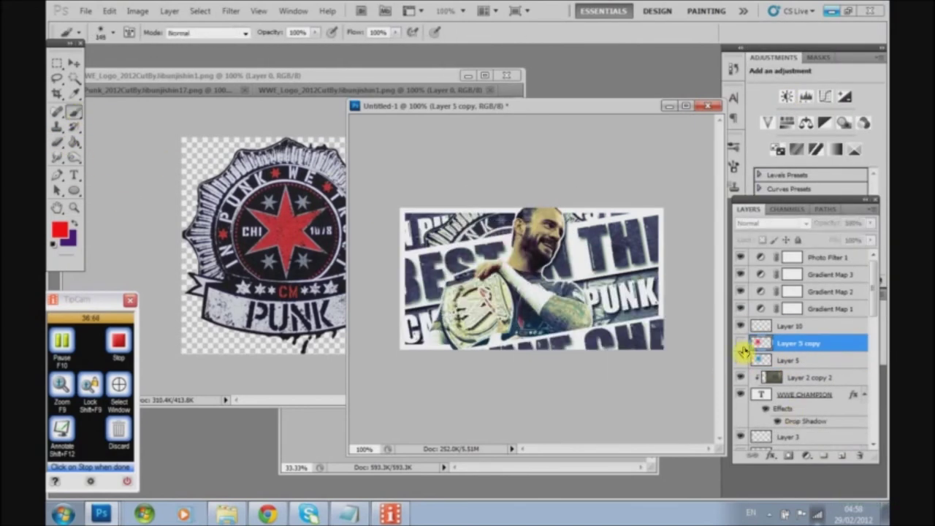
Add a new top layer and stamp the whole visible banner into it via Apply Image
left_click(825, 257)
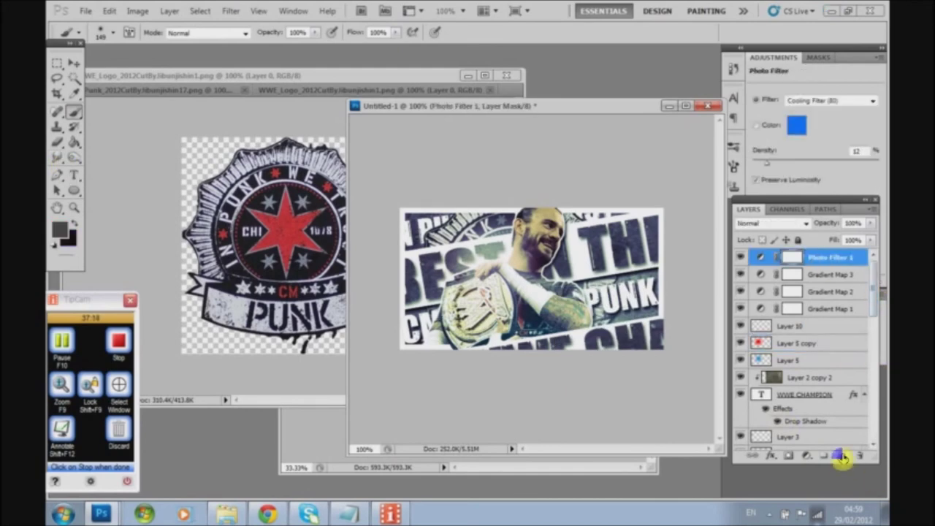
left_click(841, 455)
left_click(138, 10)
left_click(232, 208)
key("Return")
left_click(231, 11)
mouse_move(250, 299)
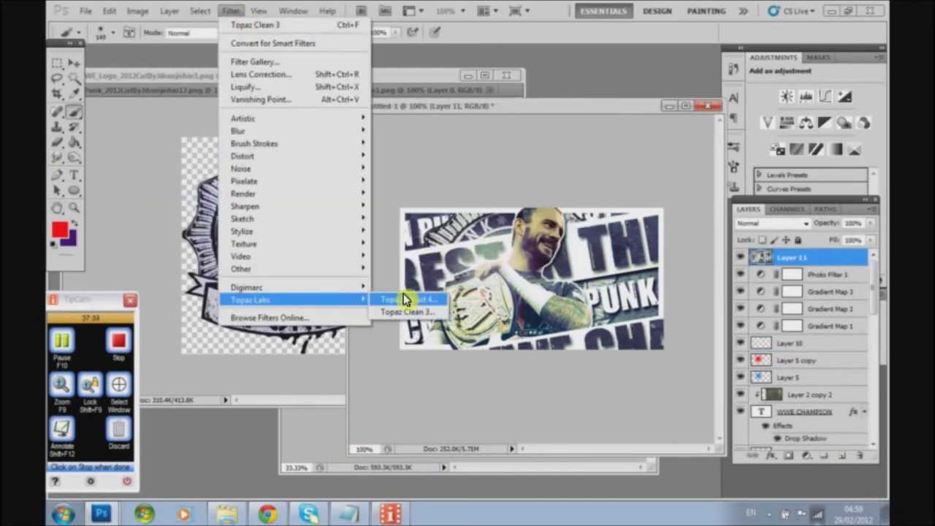
Apply Topaz Adjust 4's Mild Details preset after previewing HDR - Sketch and other presets
left_click(402, 297)
scroll(303, 365, "down", 10)
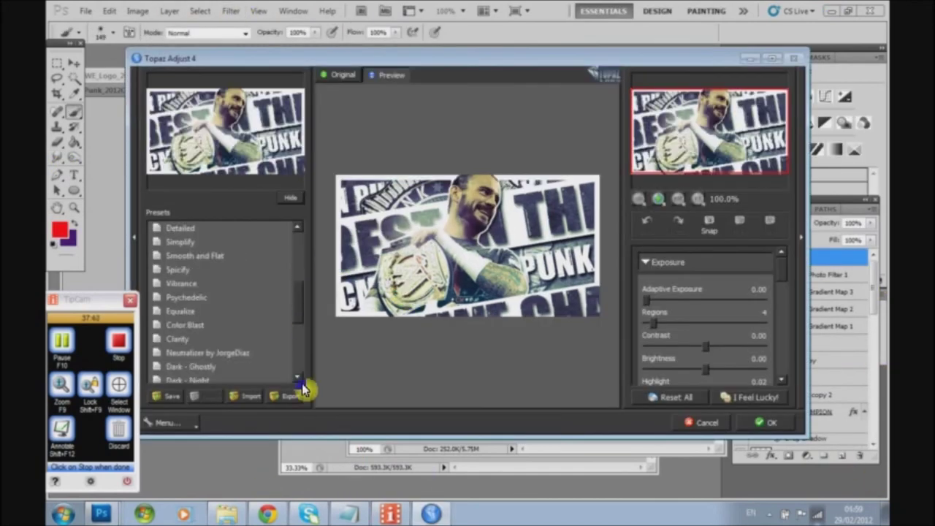
left_click(224, 367)
key("Up")
key("Up")
key("Up")
key("Up")
key("Up")
key("Up")
key("Up")
key("Up")
key("Up")
key("Up")
key("Up")
key("Up")
key("Up")
key("Up")
key("Up")
key("Up")
key("Up")
key("Up")
key("Up")
key("Down")
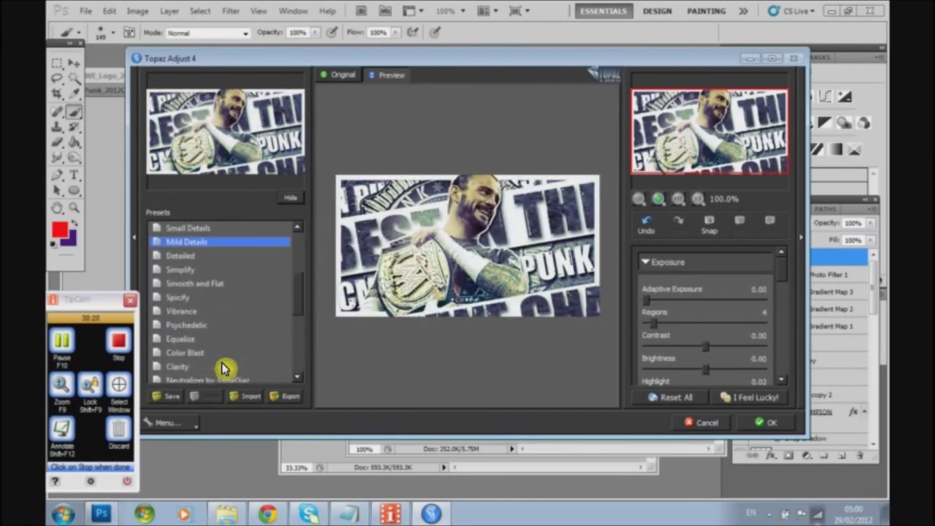
left_click(701, 424)
Stamp all visible layers into another new top layer and open its layer style settings
key("ctrl+shift+alt+e")
left_click(137, 11)
left_click(161, 213)
left_click(595, 136)
double_click(840, 257)
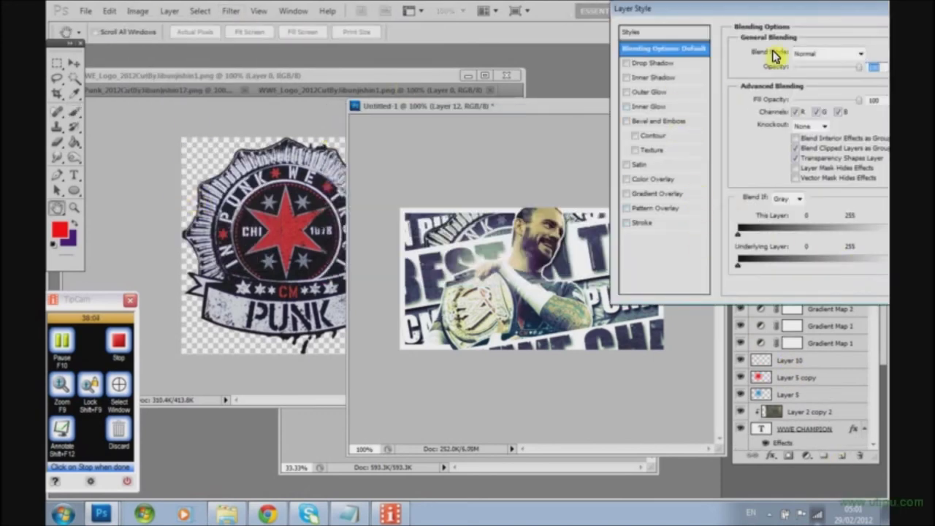
Close the layer style settings and set the brush size for painting
key("Return")
left_click(73, 64)
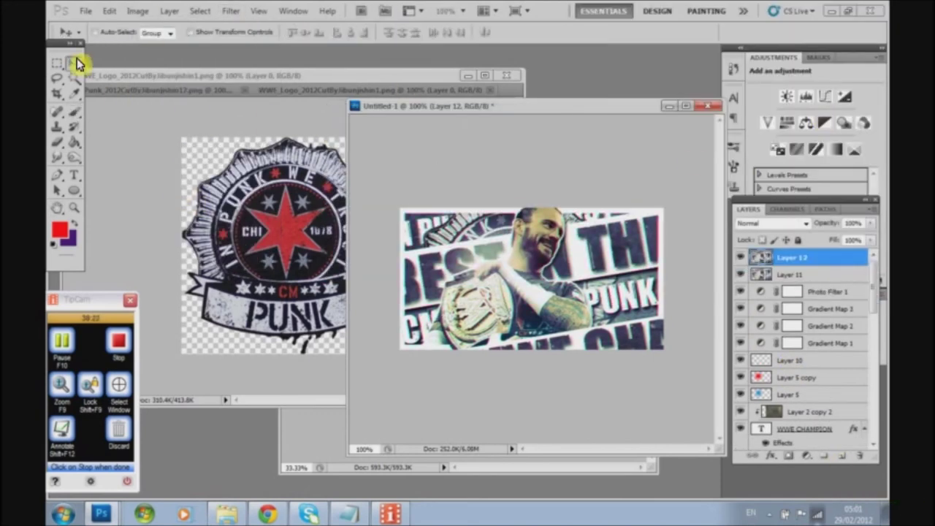
key("b")
right_click(503, 280)
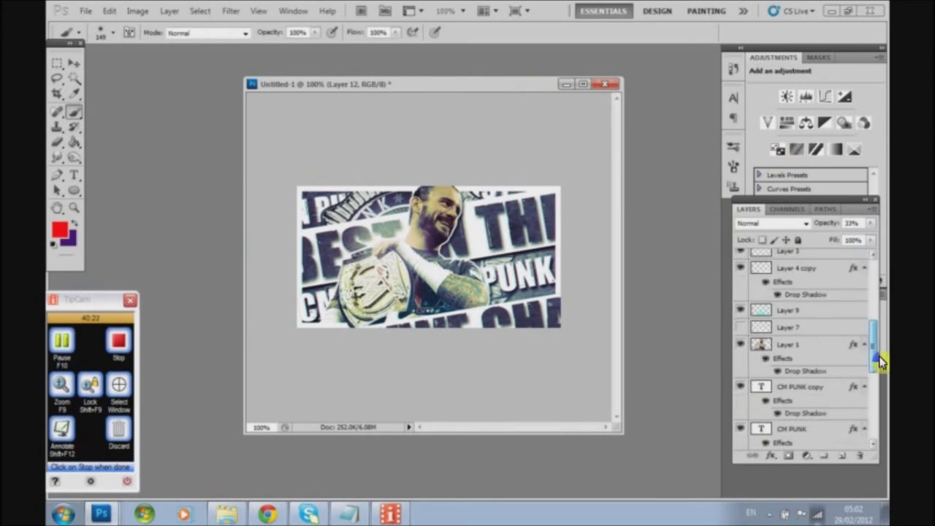
Add a new layer for painting and adjust the brush size
left_click(840, 454)
key("b")
right_click(539, 313)
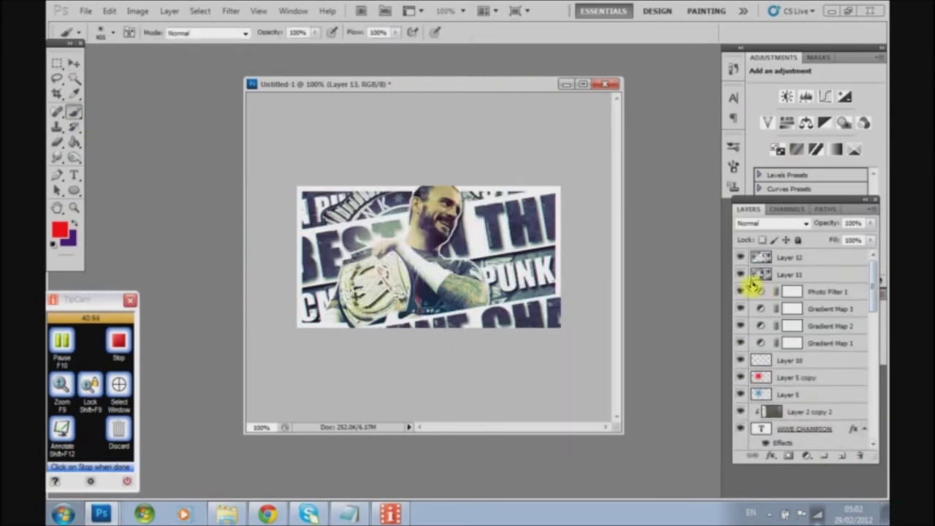
Move Layer 11 up beside Layer 12, select Layer 13, and save as 'In Punk We Trust'
left_click_drag(804, 276, 823, 265)
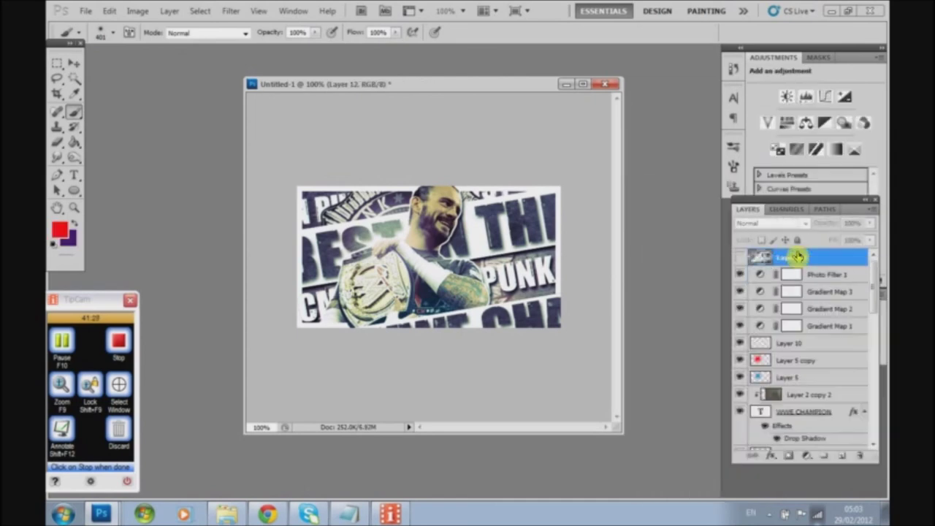
left_click(789, 361)
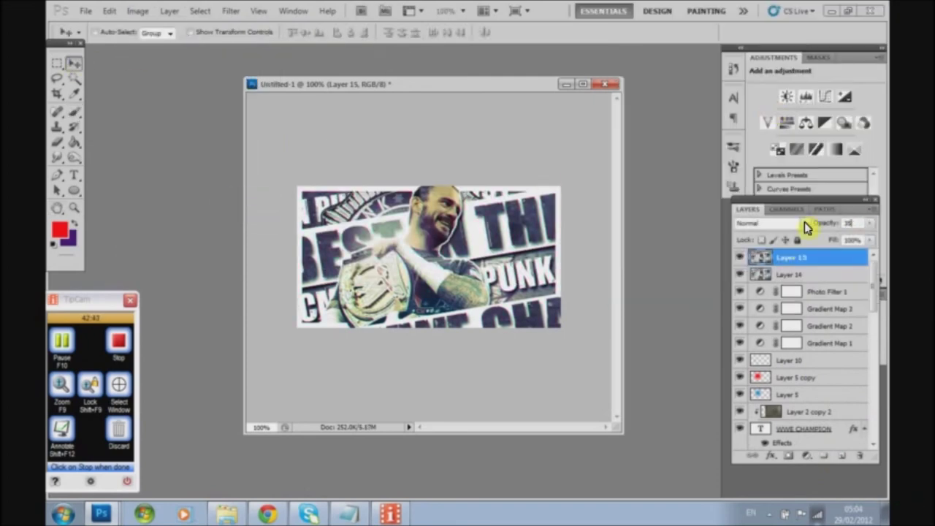
key("ctrl+shift+s")
type("In Punk We Trust")
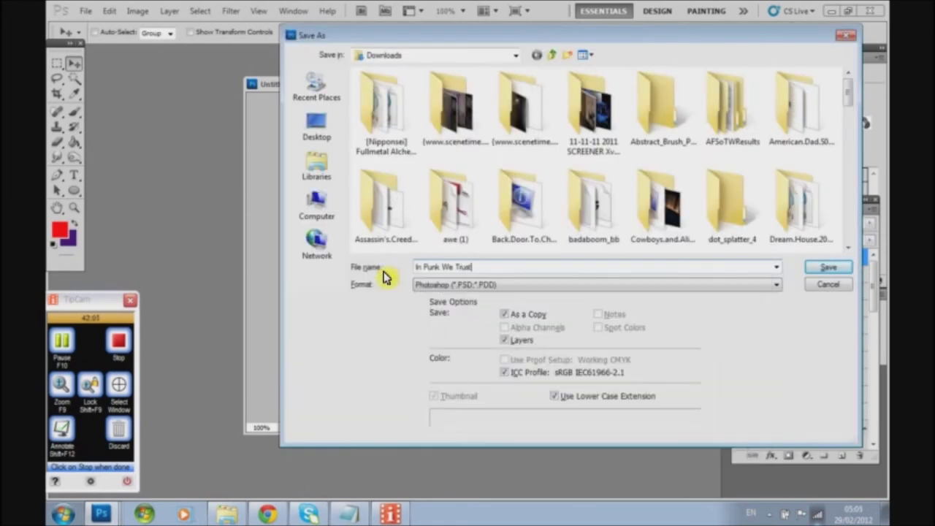